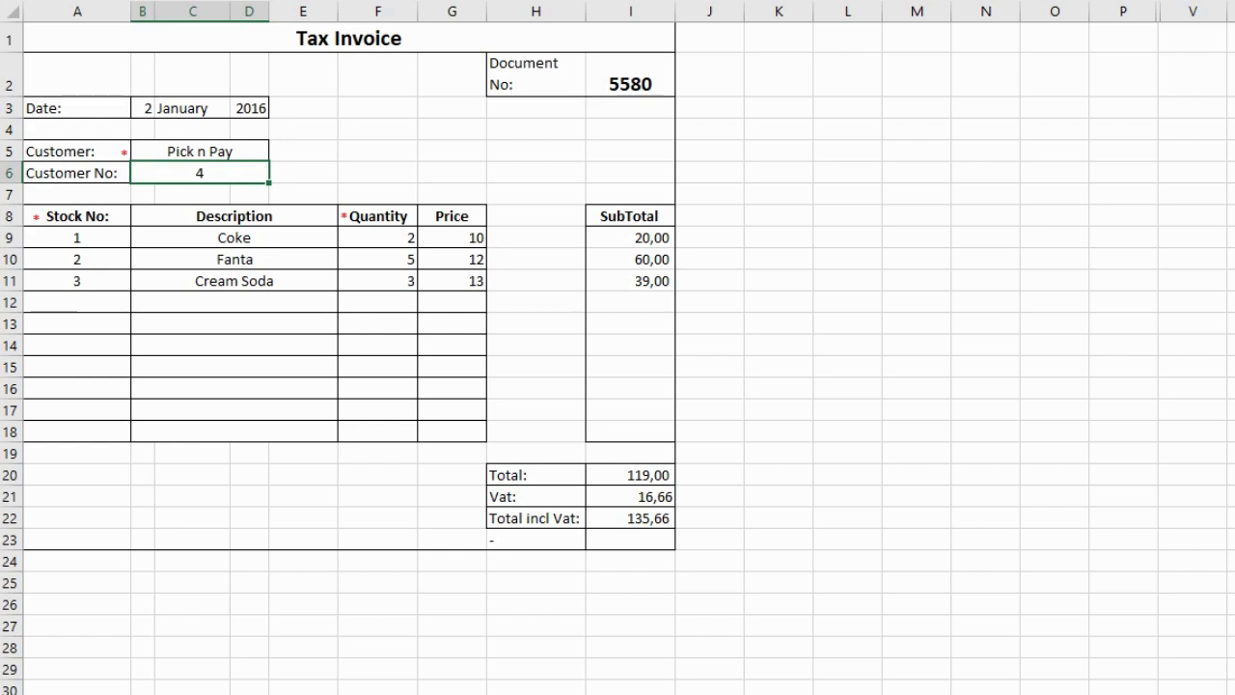
Step: Review the three line items on the Tax Invoice, including their descriptions, quantities, prices and subtotals, plus the total including VAT
drag(235, 237, 235, 281)
drag(377, 237, 377, 281)
drag(452, 237, 451, 281)
drag(630, 237, 631, 281)
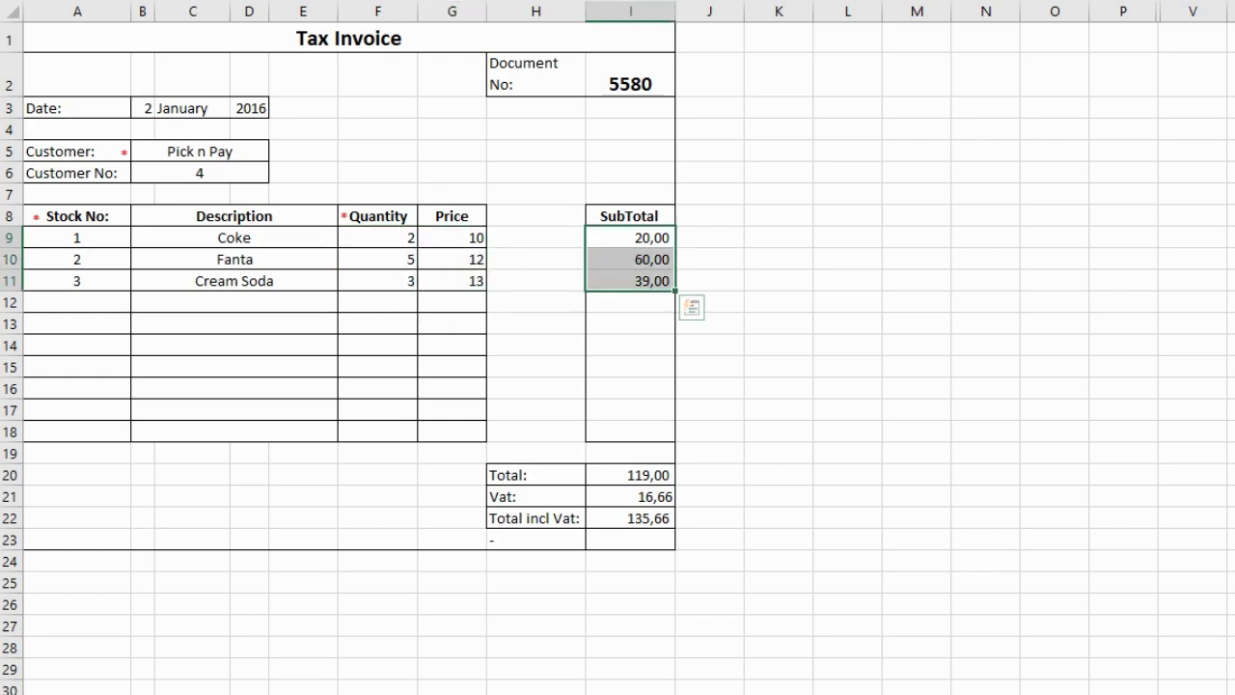
click(630, 518)
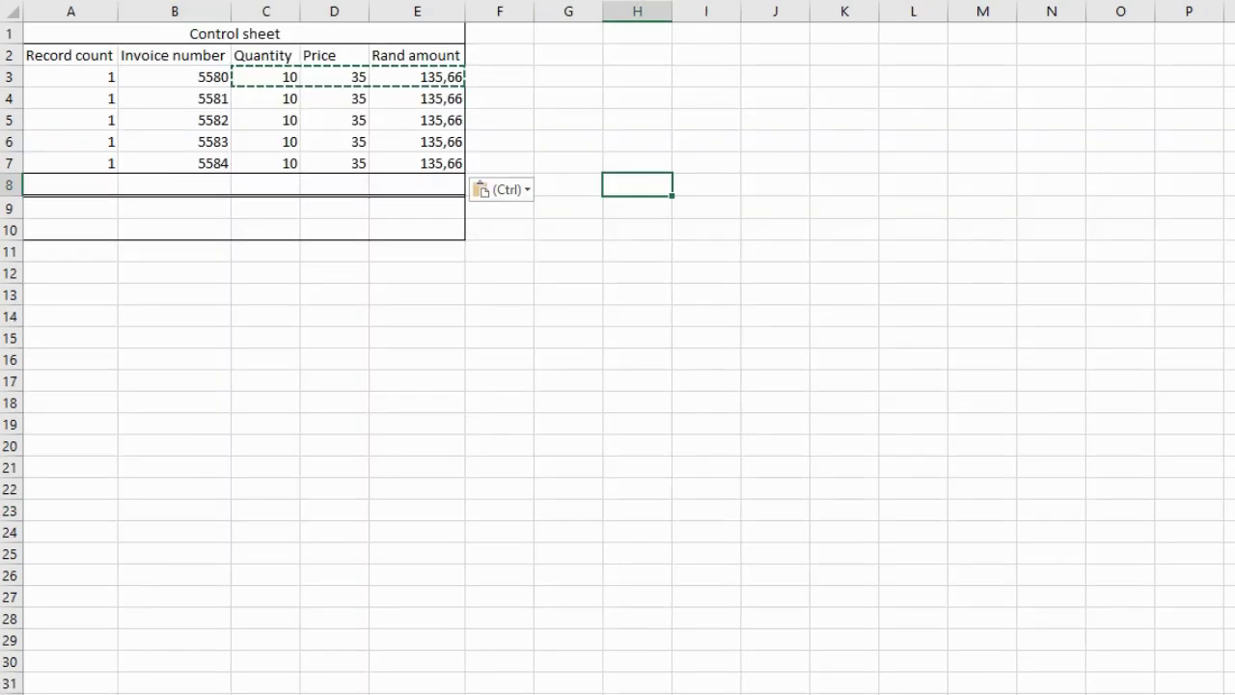
Step: Total the Record count entries of rows 3 to 7 in cell A8 of the control sheet with a sum
click(234, 34)
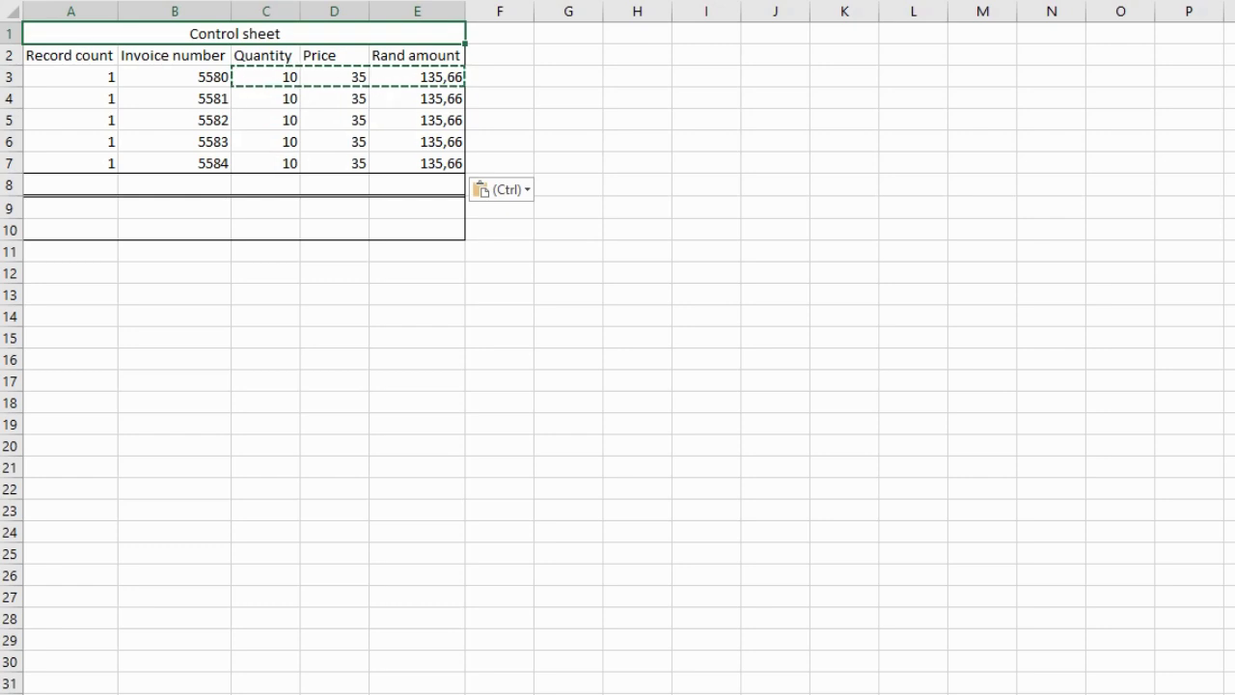
click(70, 55)
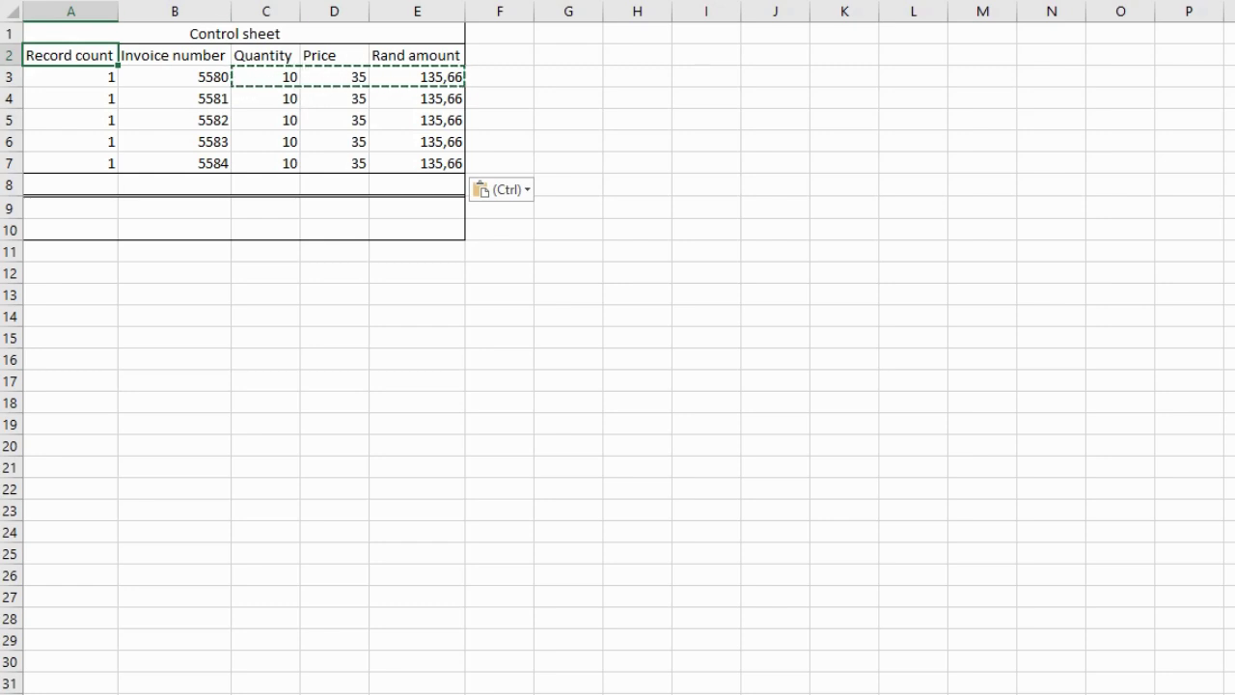
key(Escape)
click(70, 78)
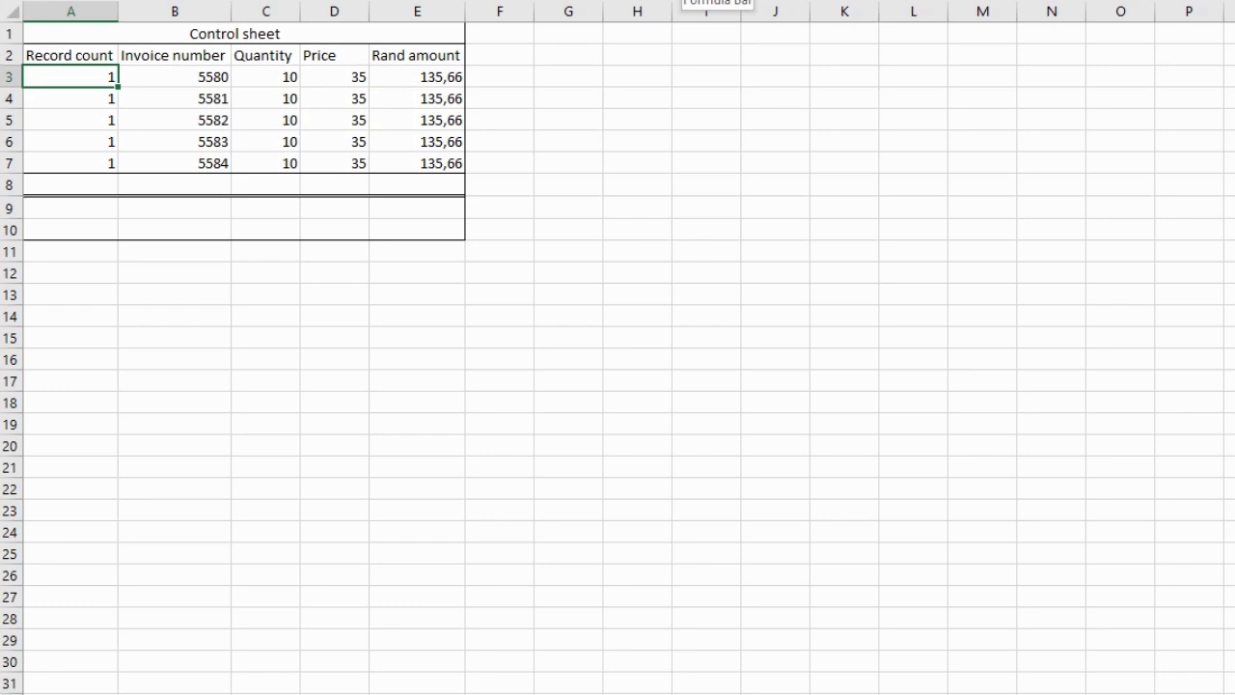
key(Down)
key(Down)
key(Down)
key(Down)
key(Down)
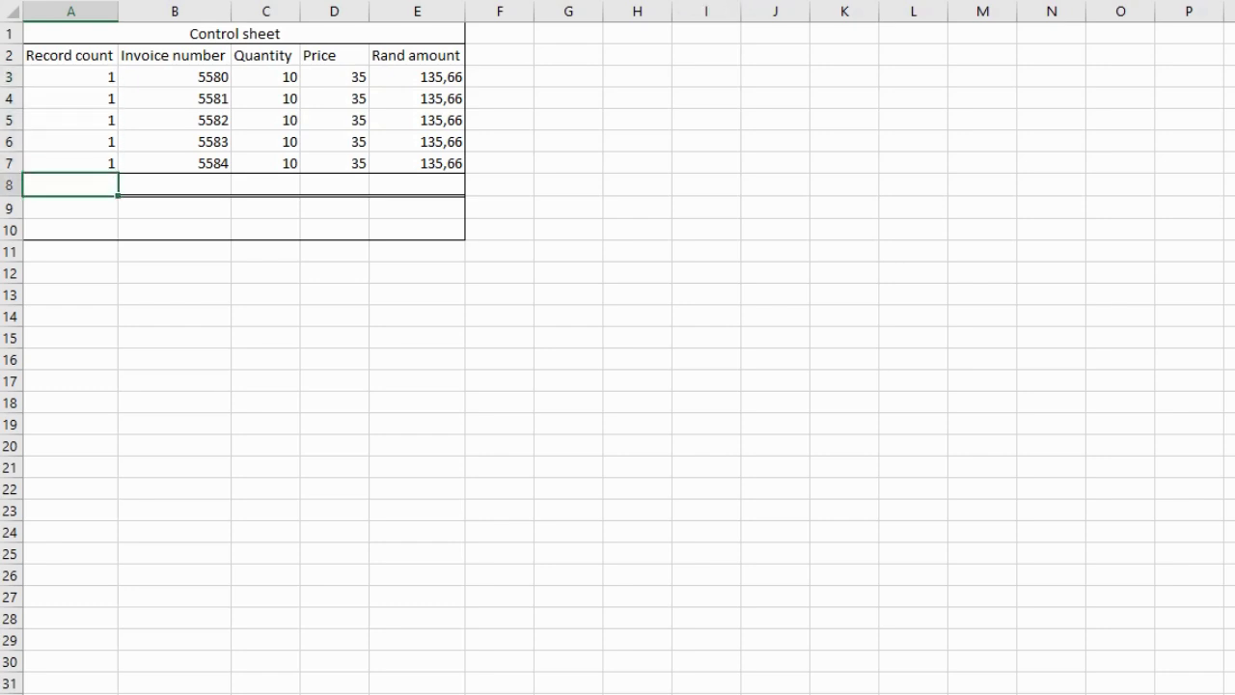
text(=)
key(alt+equal)
key(Return)
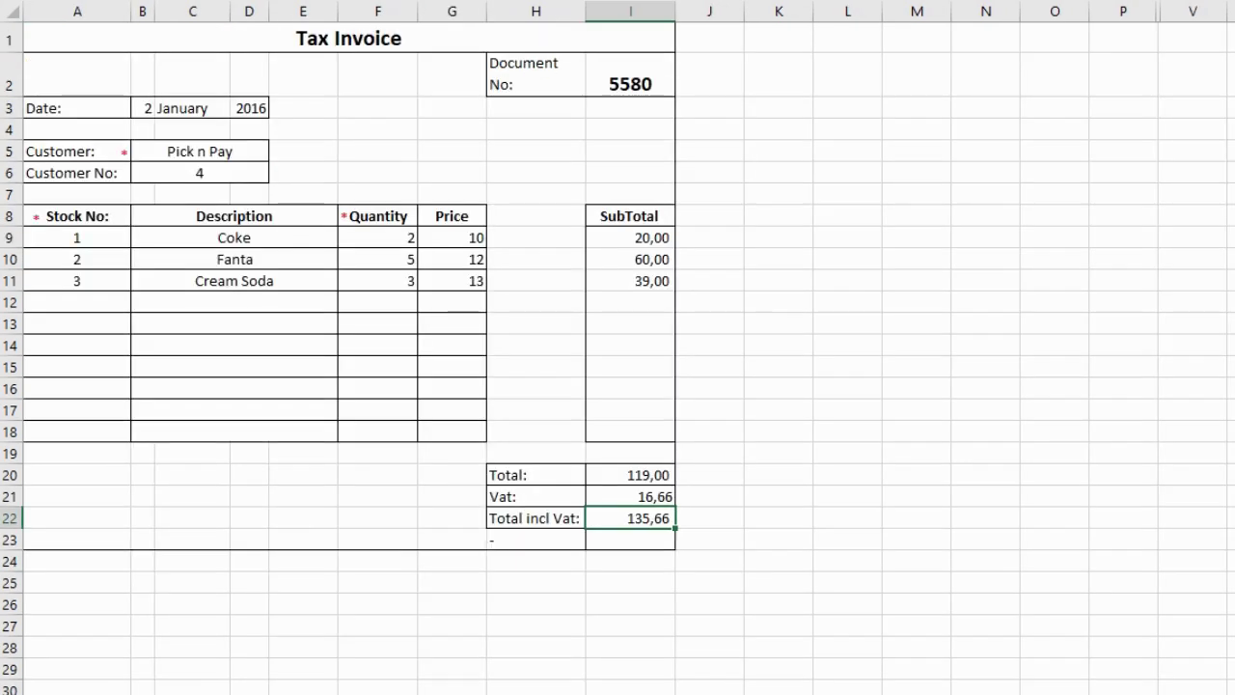
Step: Examine the document number, quantities, prices and subtotals on the Tax Invoice as source fields for the control sheet
click(630, 76)
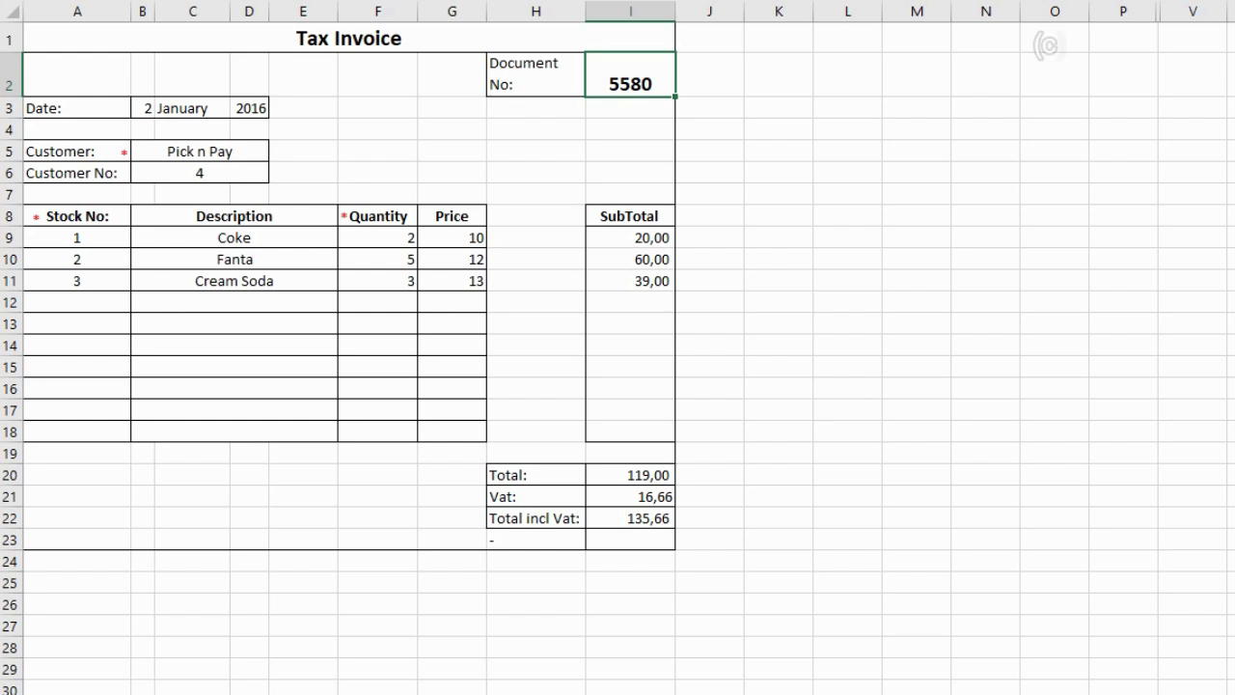
click(377, 238)
click(378, 260)
click(377, 281)
click(452, 238)
click(452, 260)
click(451, 281)
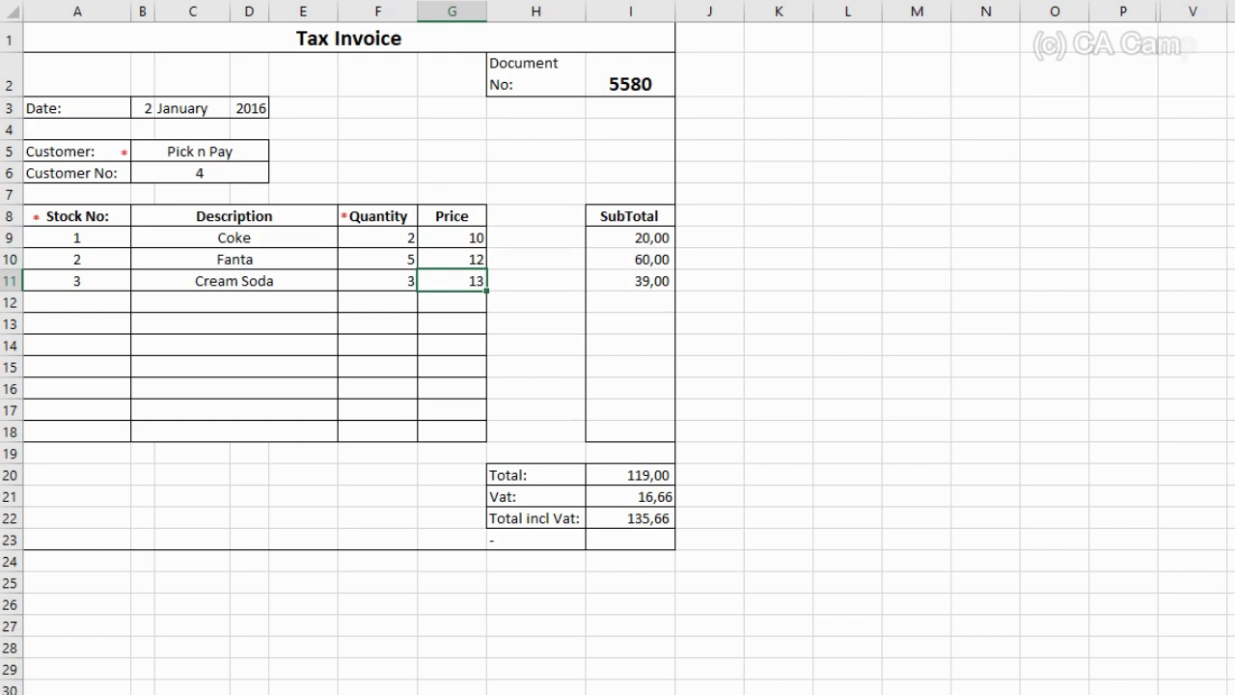
click(631, 237)
click(630, 260)
click(630, 281)
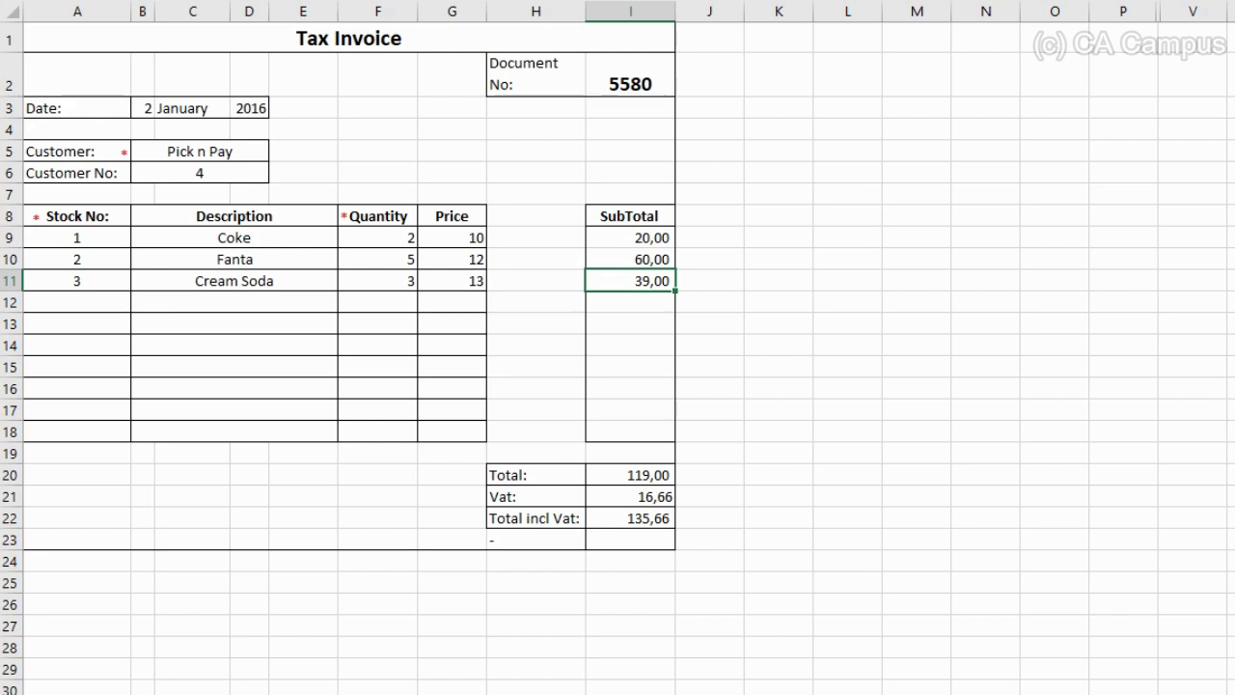
click(630, 75)
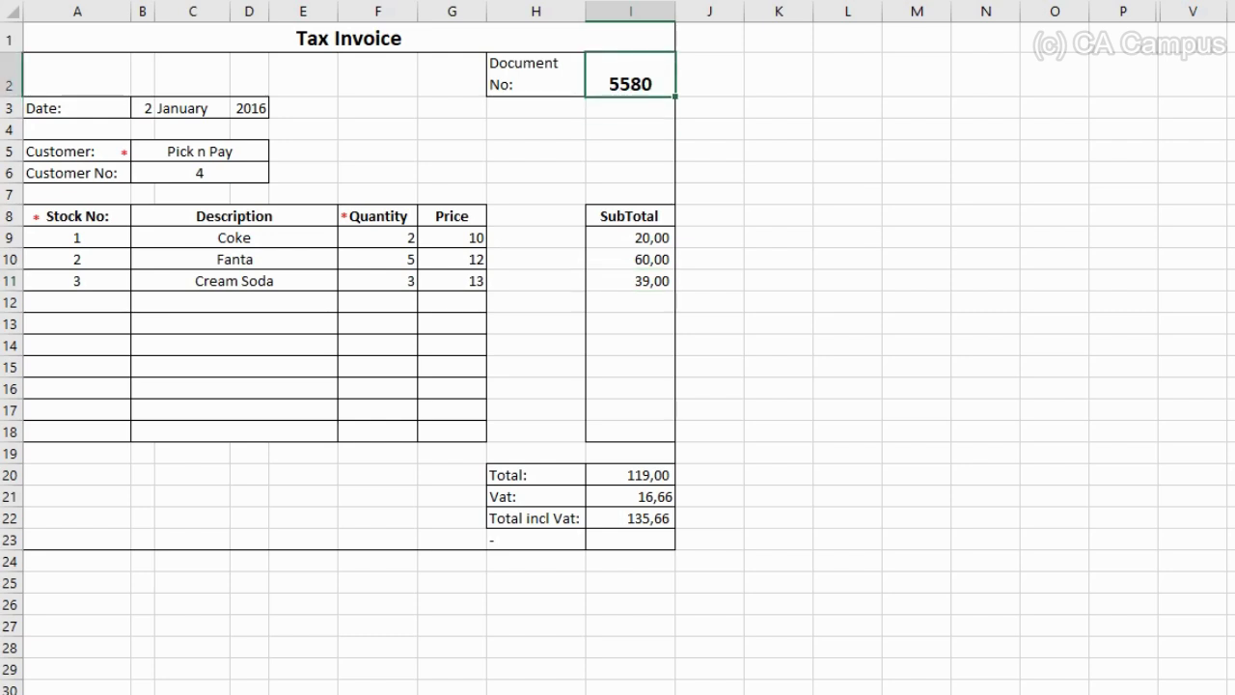
click(377, 237)
click(377, 260)
click(377, 281)
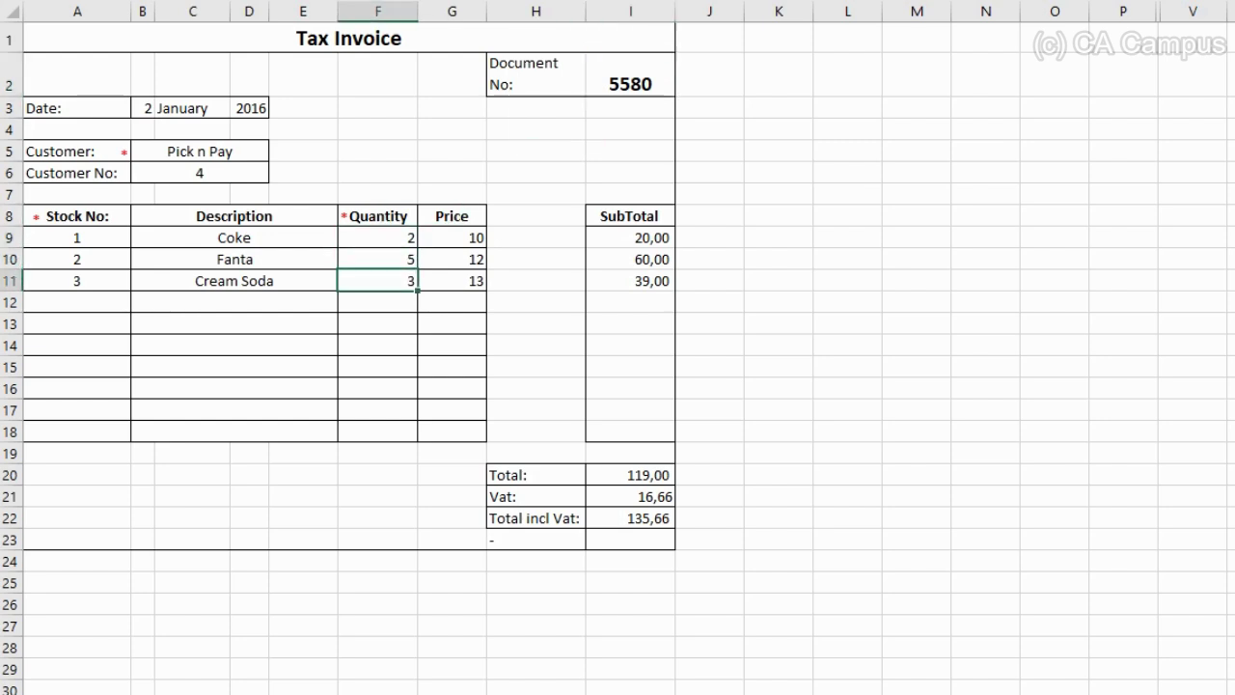
click(452, 237)
key(Down)
key(Down)
key(Down)
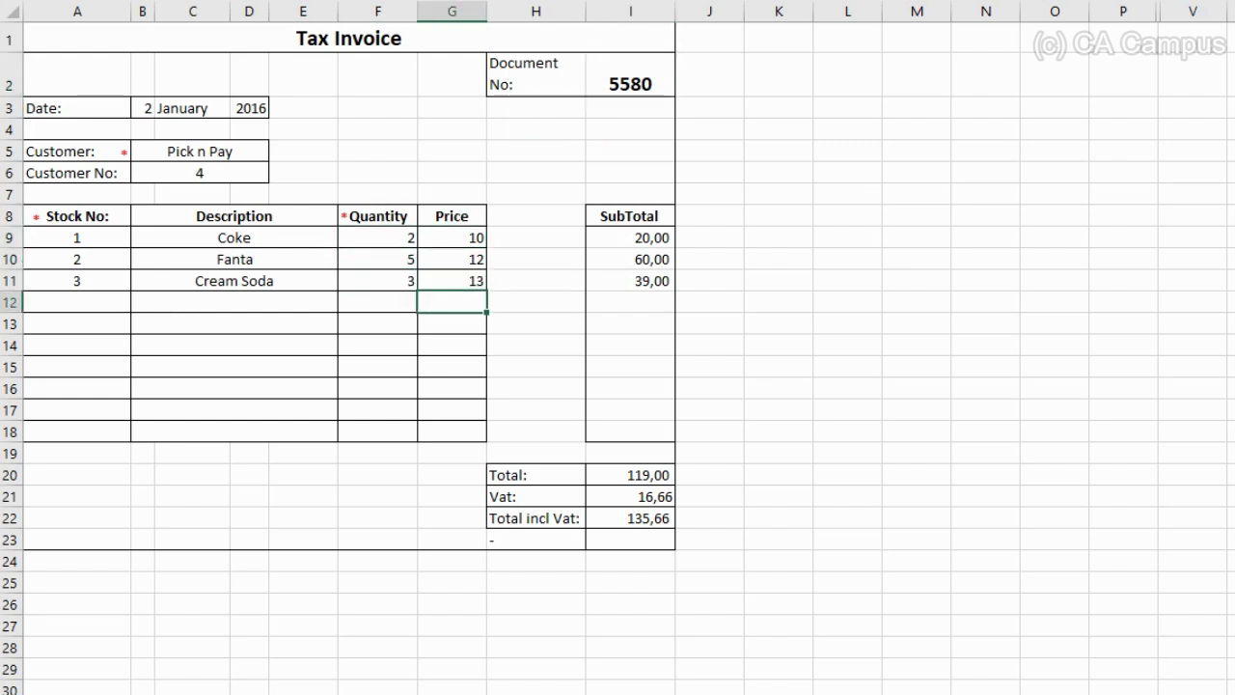
Step: Examine the Invoice number, Quantity and Price entries in rows 3 to 7 of the control sheet
key(ctrl+Page_Down)
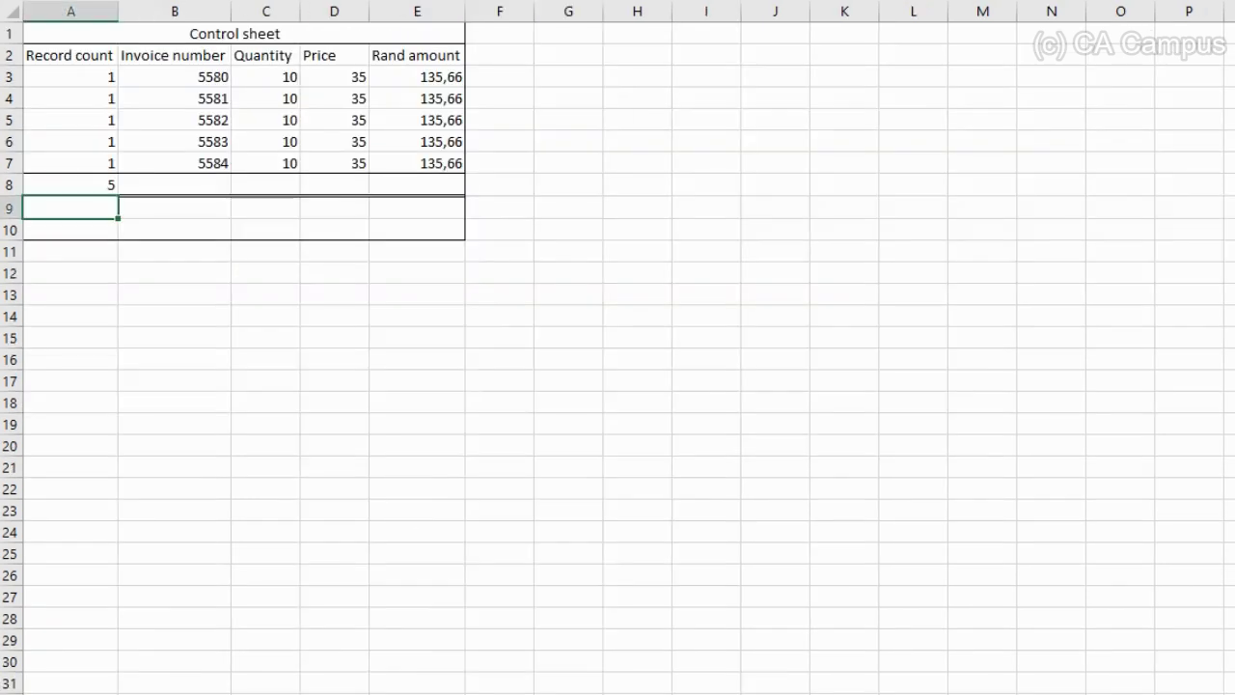
click(175, 77)
key(Down)
key(Down)
key(Down)
key(Down)
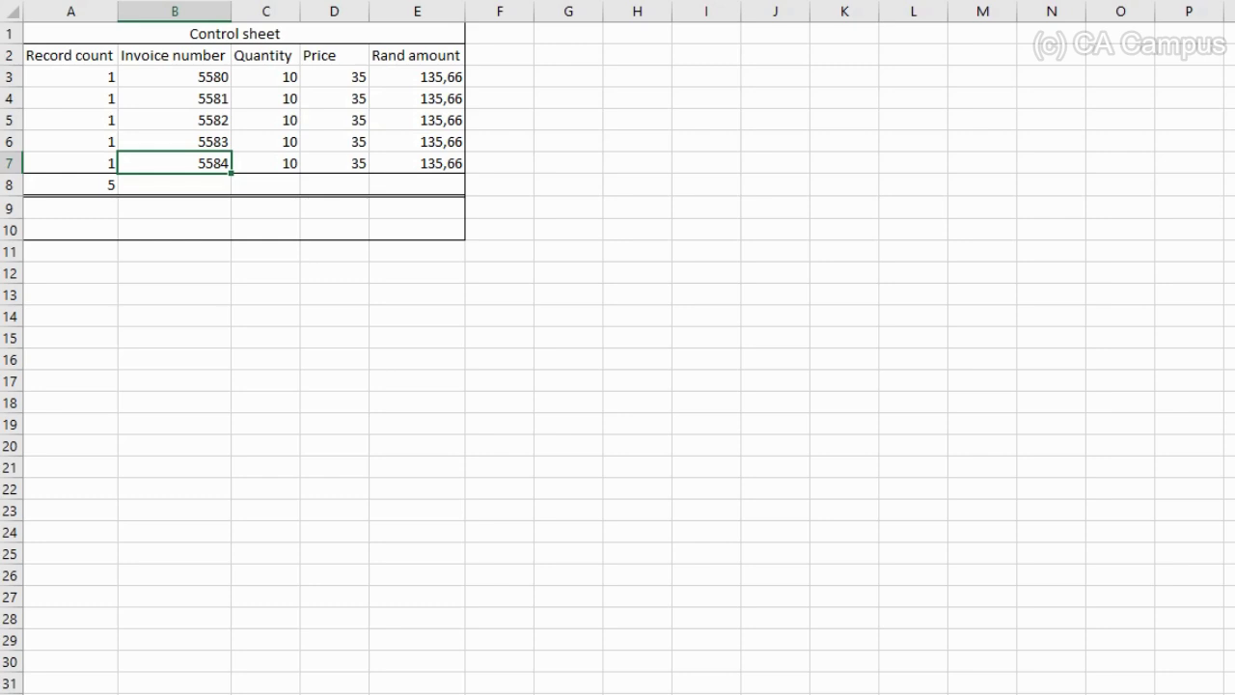
click(266, 77)
key(Down)
key(Down)
key(Down)
key(Down)
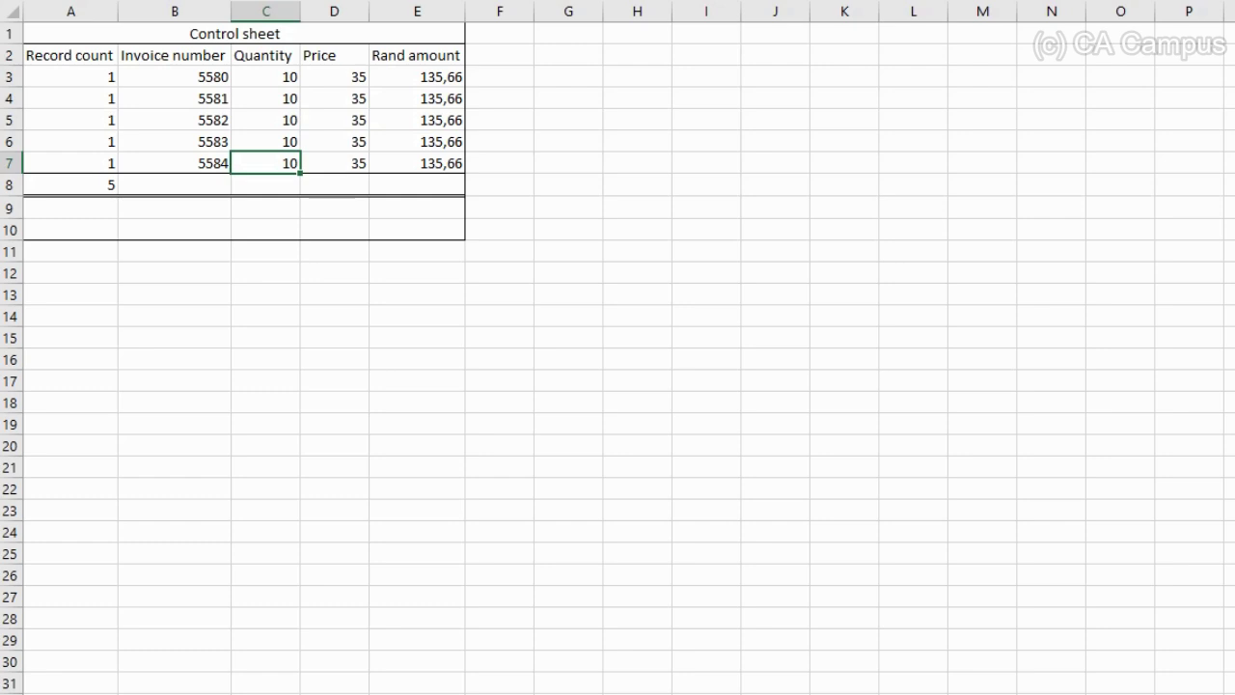
click(334, 77)
key(Down)
key(Down)
key(Down)
key(Down)
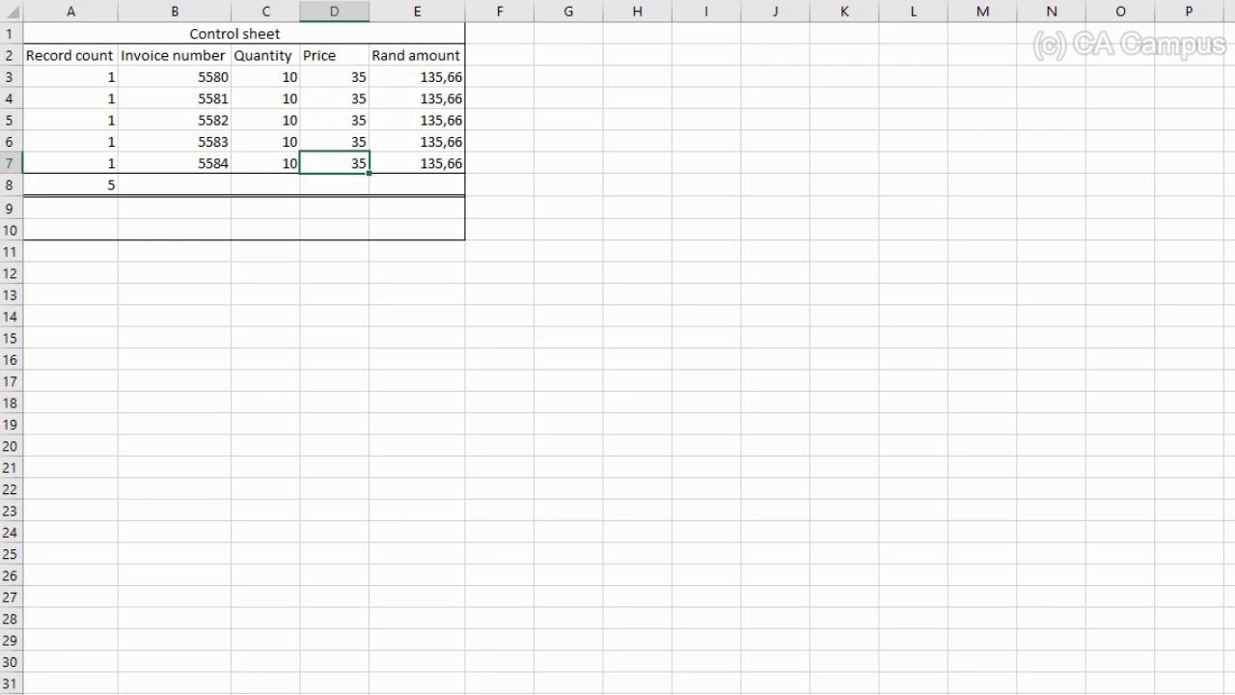
Step: Check the quantities and prices of the Coke, Fanta and Cream Soda lines on the Tax Invoice against the control sheet
key(ctrl+Page_Up)
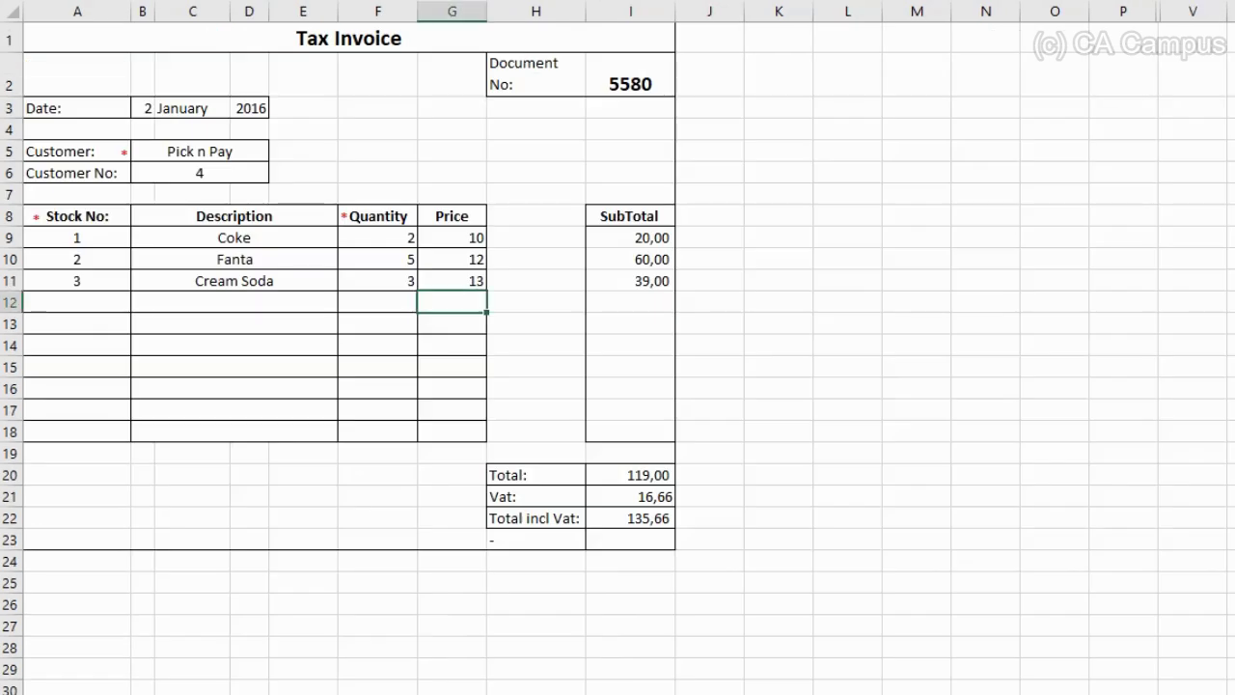
click(377, 238)
key(Down)
click(377, 281)
drag(377, 237, 378, 281)
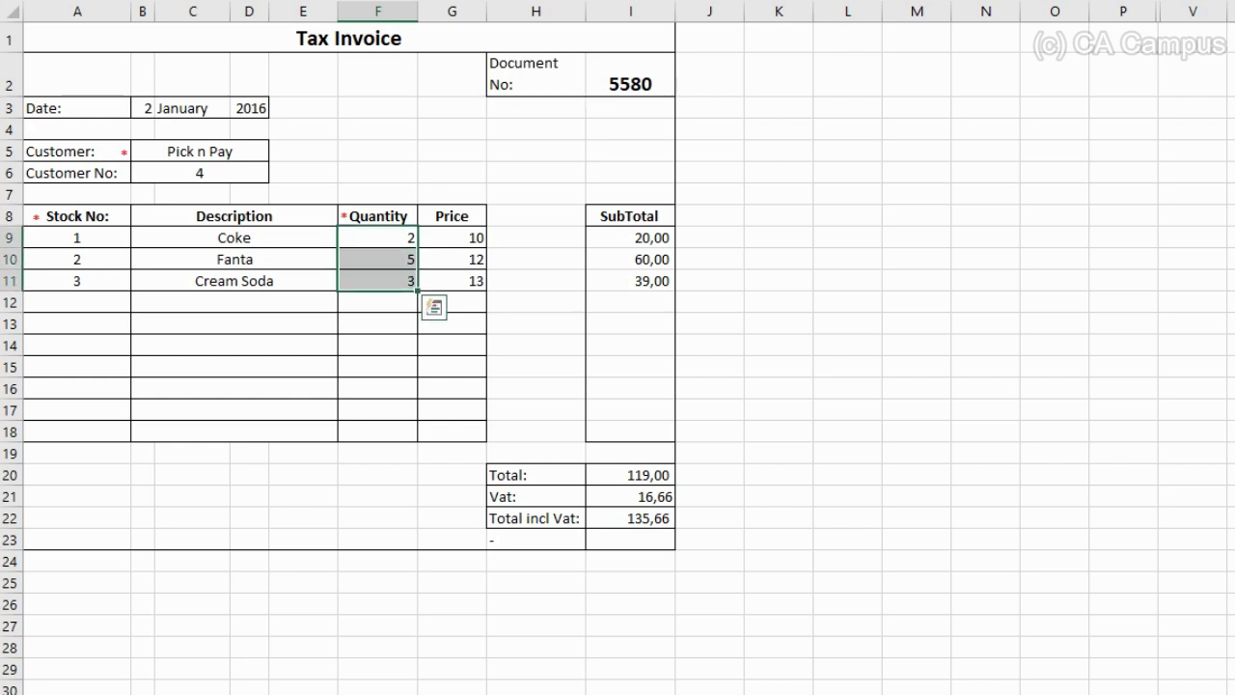
click(451, 238)
click(451, 259)
click(451, 281)
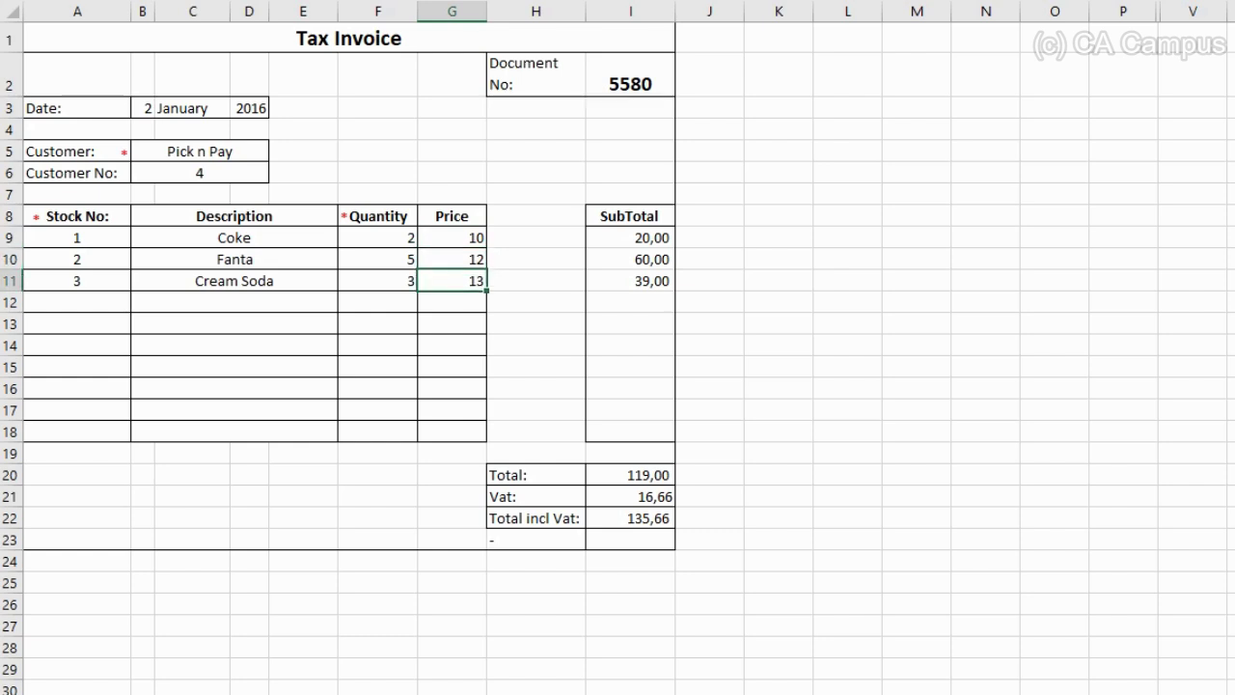
drag(452, 237, 451, 281)
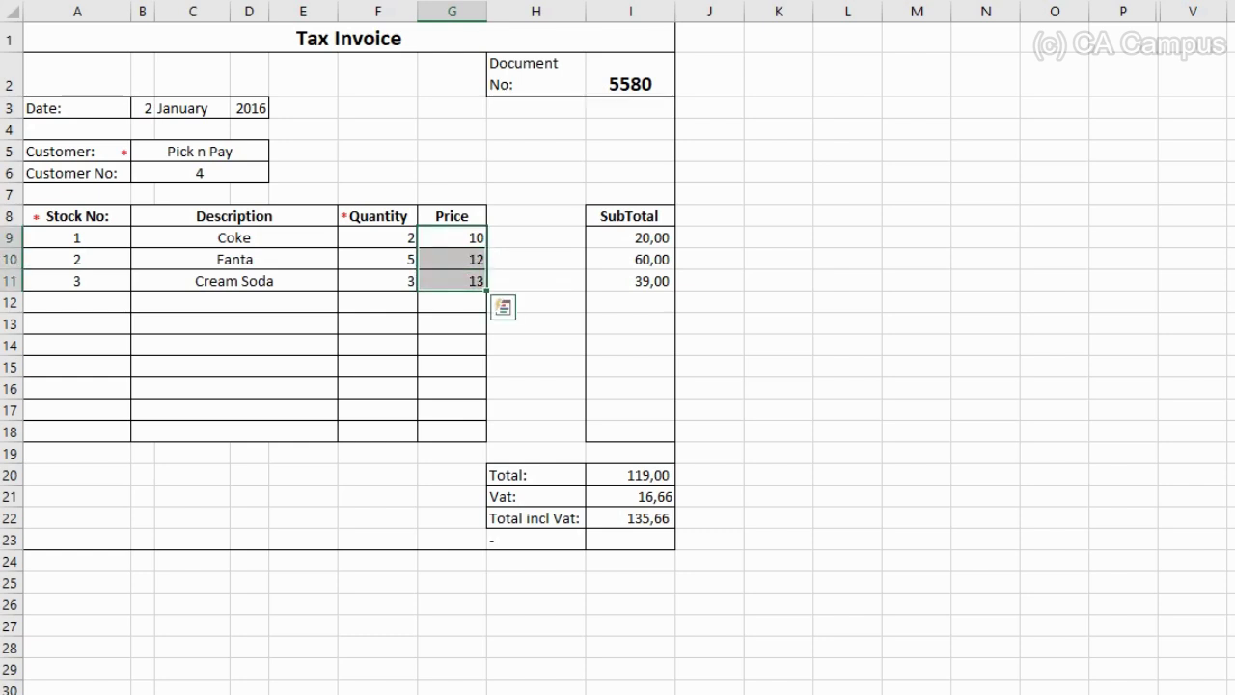
click(451, 302)
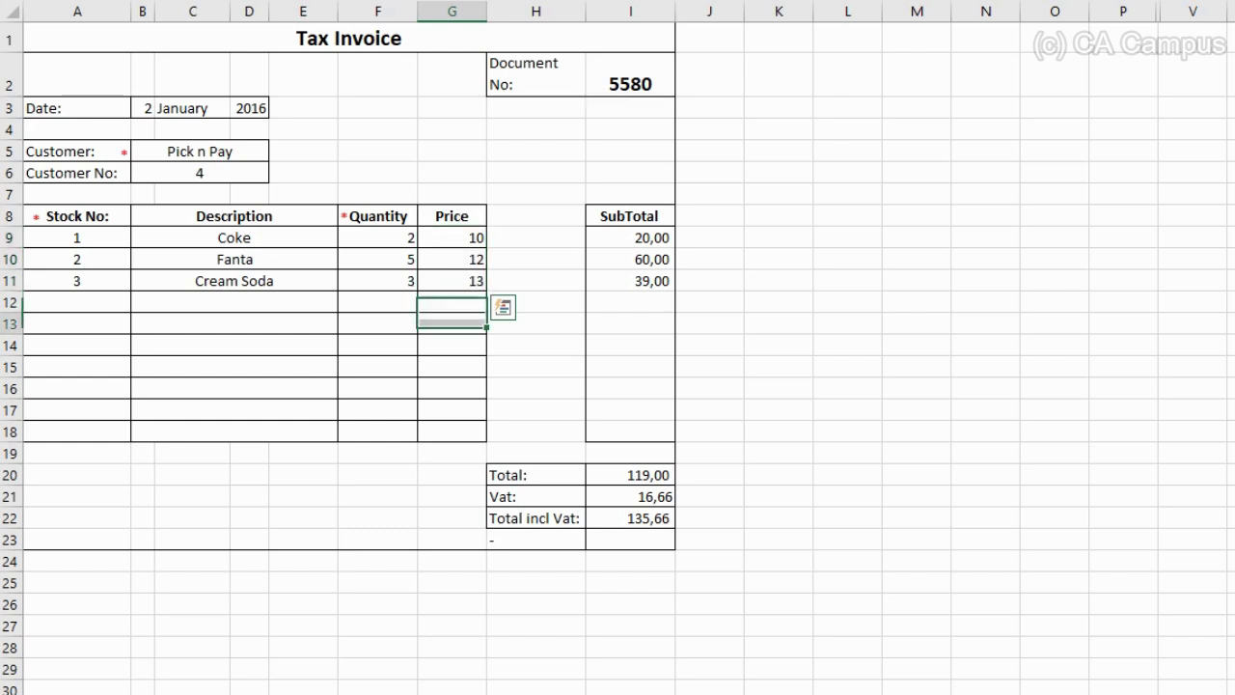
click(451, 324)
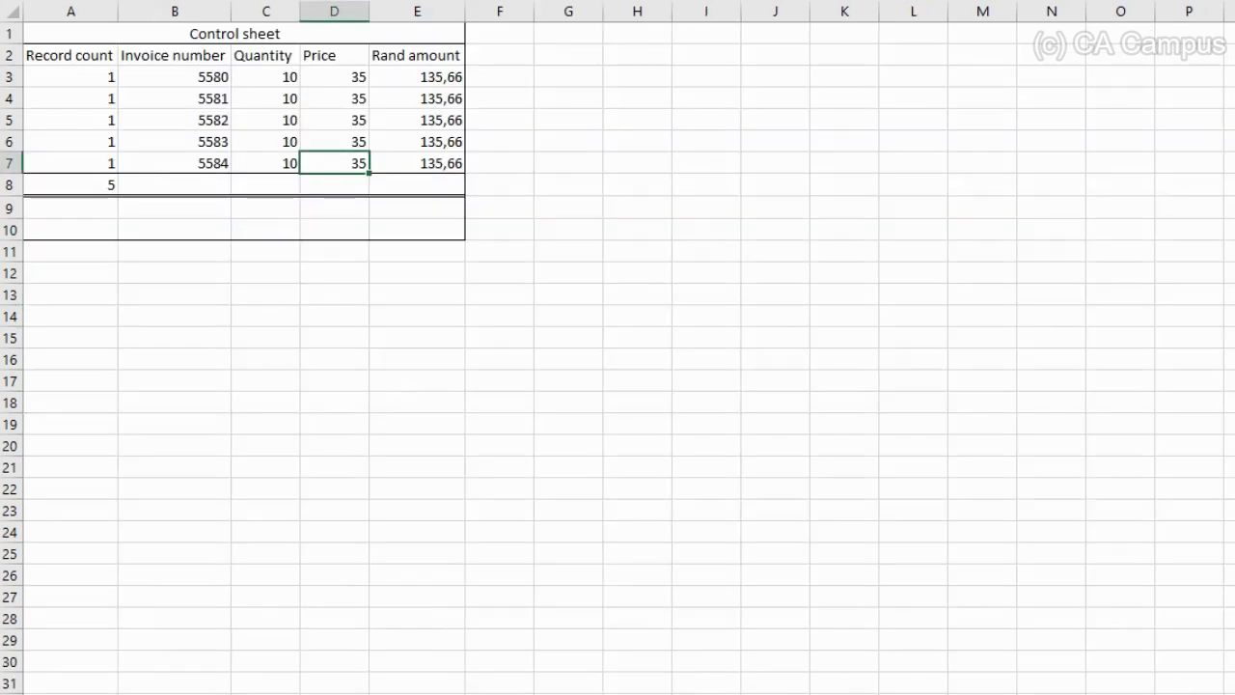
Step: Total the invoice numbers in cell B8 of the control sheet with =SUM(B3:B7)
click(267, 77)
click(335, 77)
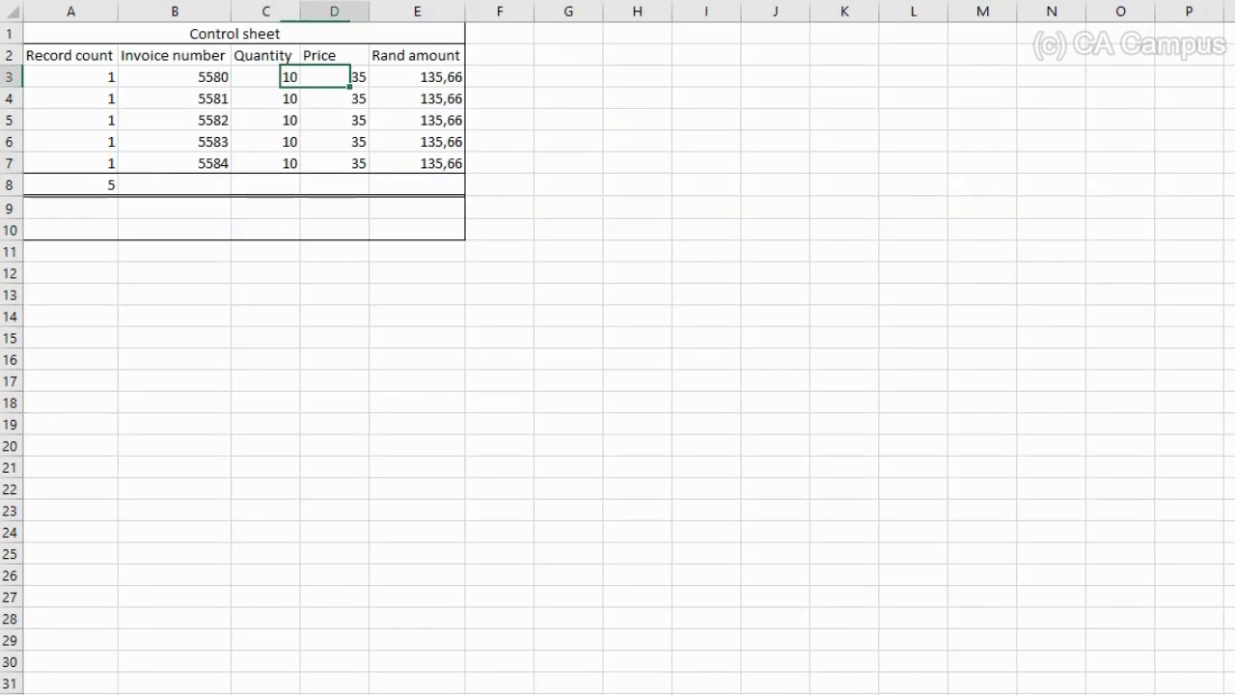
drag(174, 98, 174, 163)
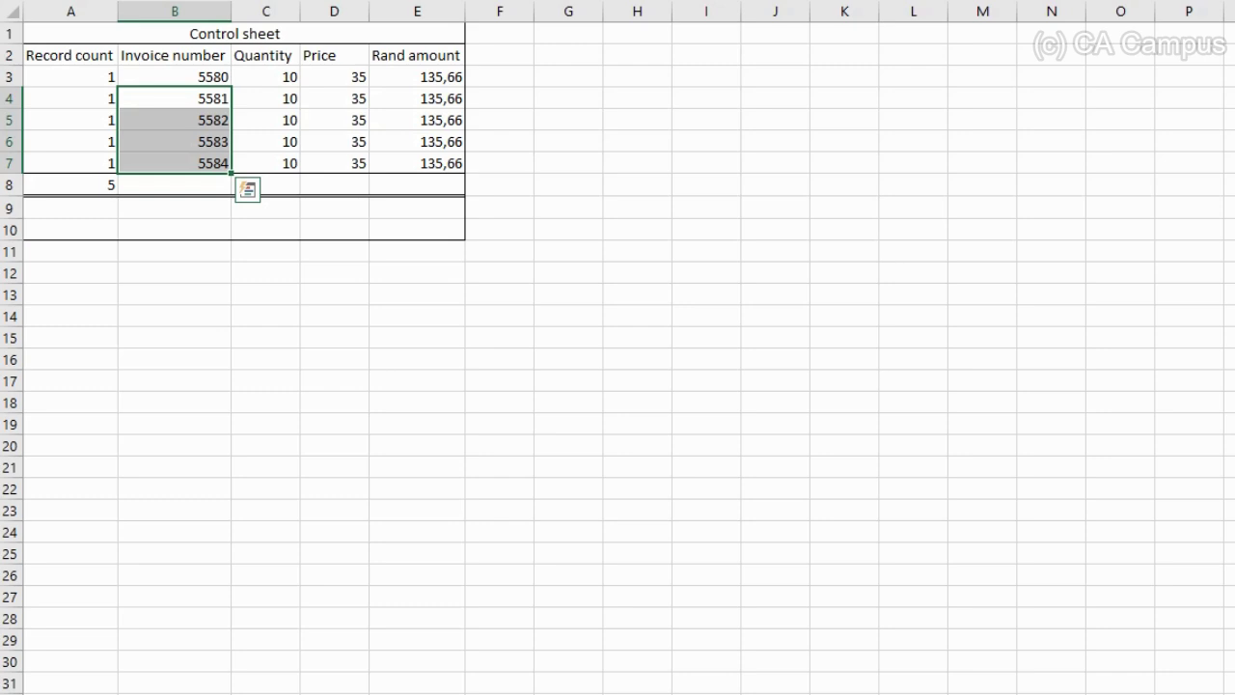
click(175, 185)
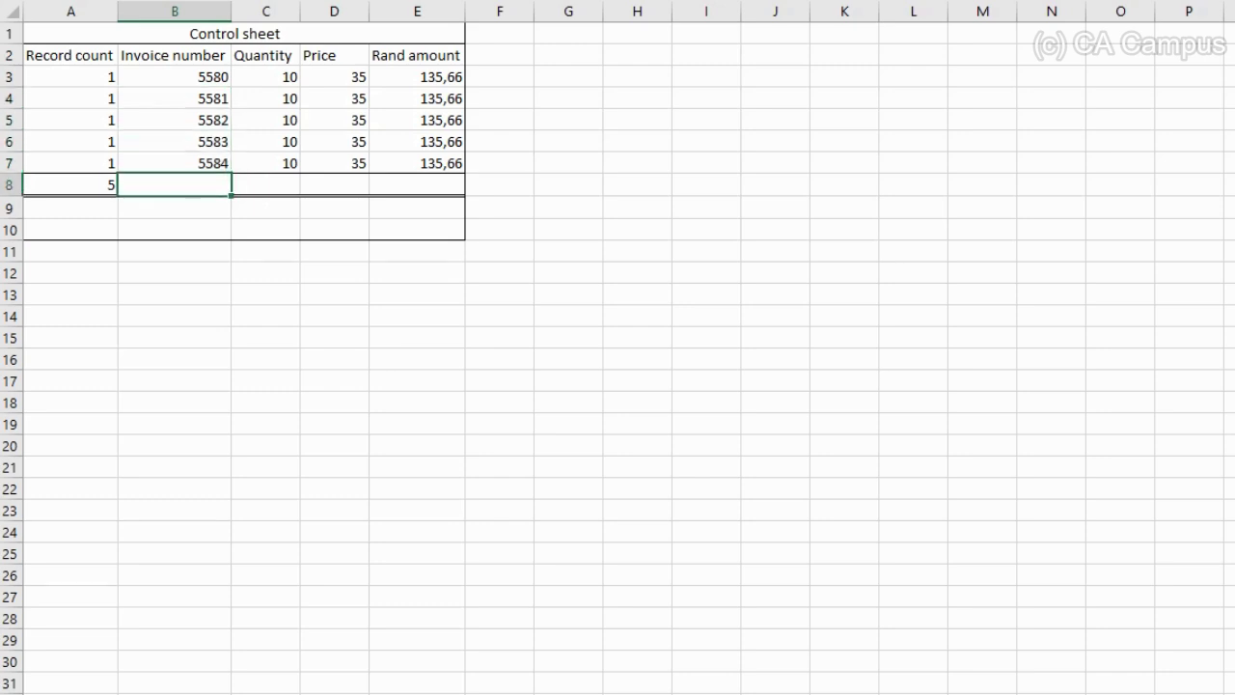
text(=SUM(B3:B7))
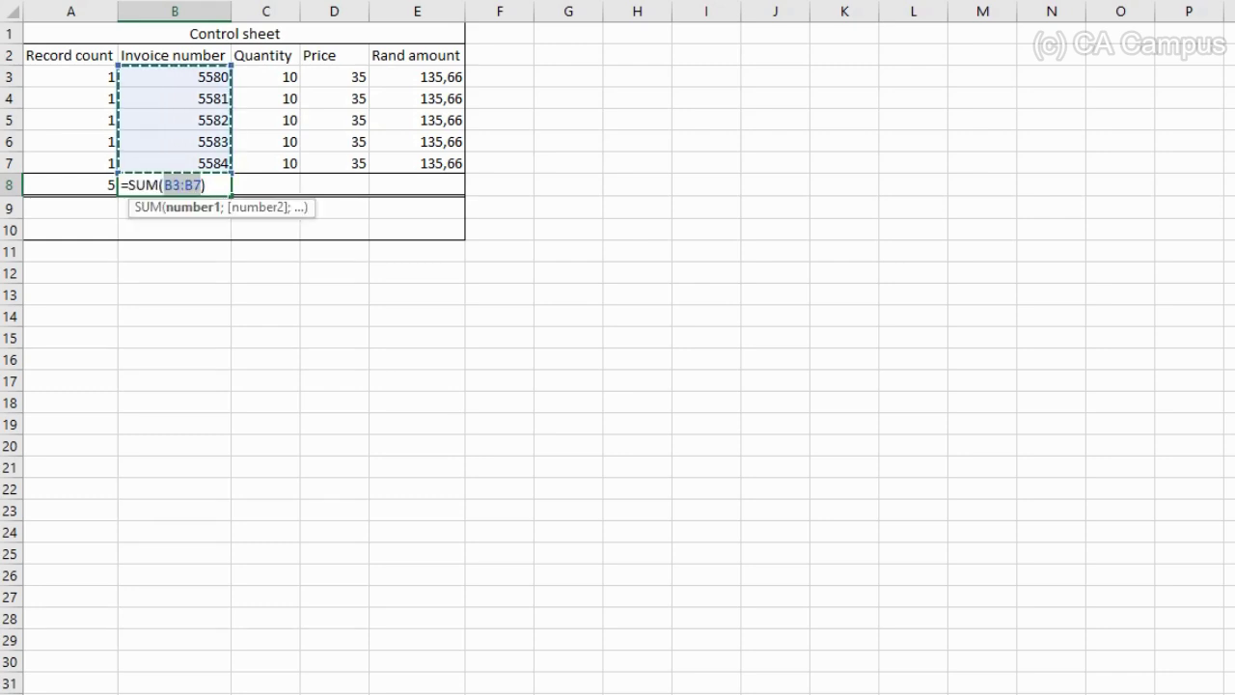
key(Return)
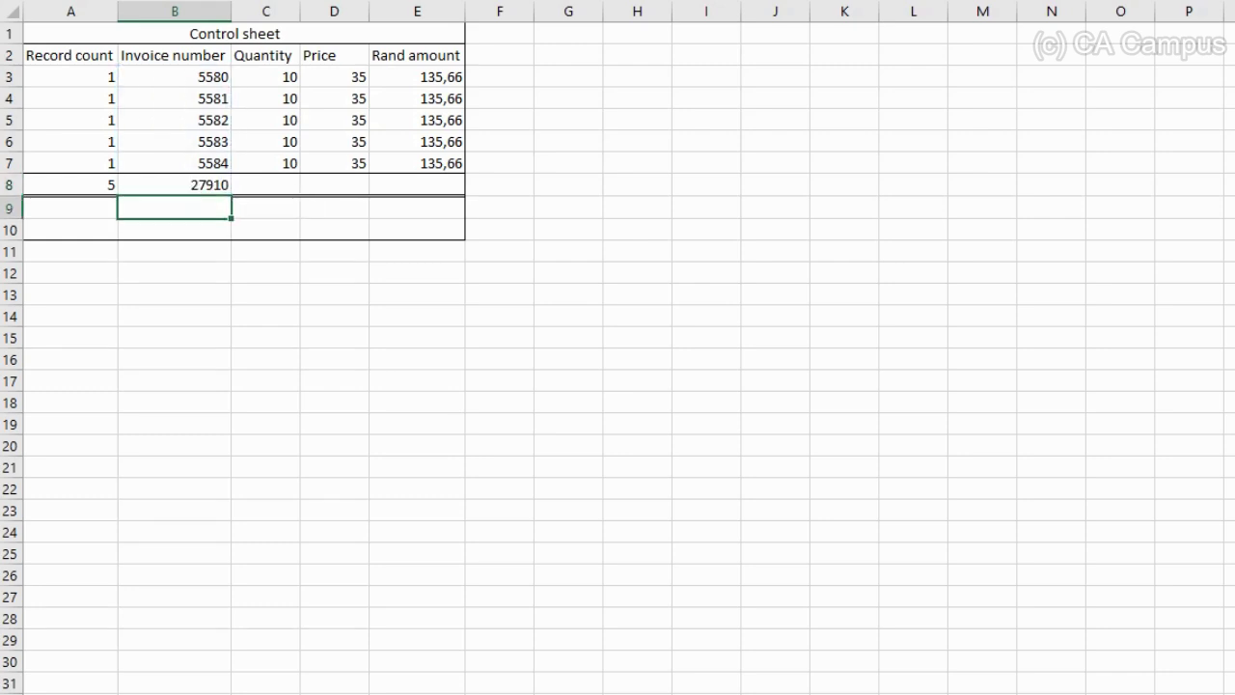
Step: Fill the sum formula from B8 across to C8 and D8 to total the Quantity and Price columns
click(174, 185)
drag(231, 195, 363, 191)
click(265, 229)
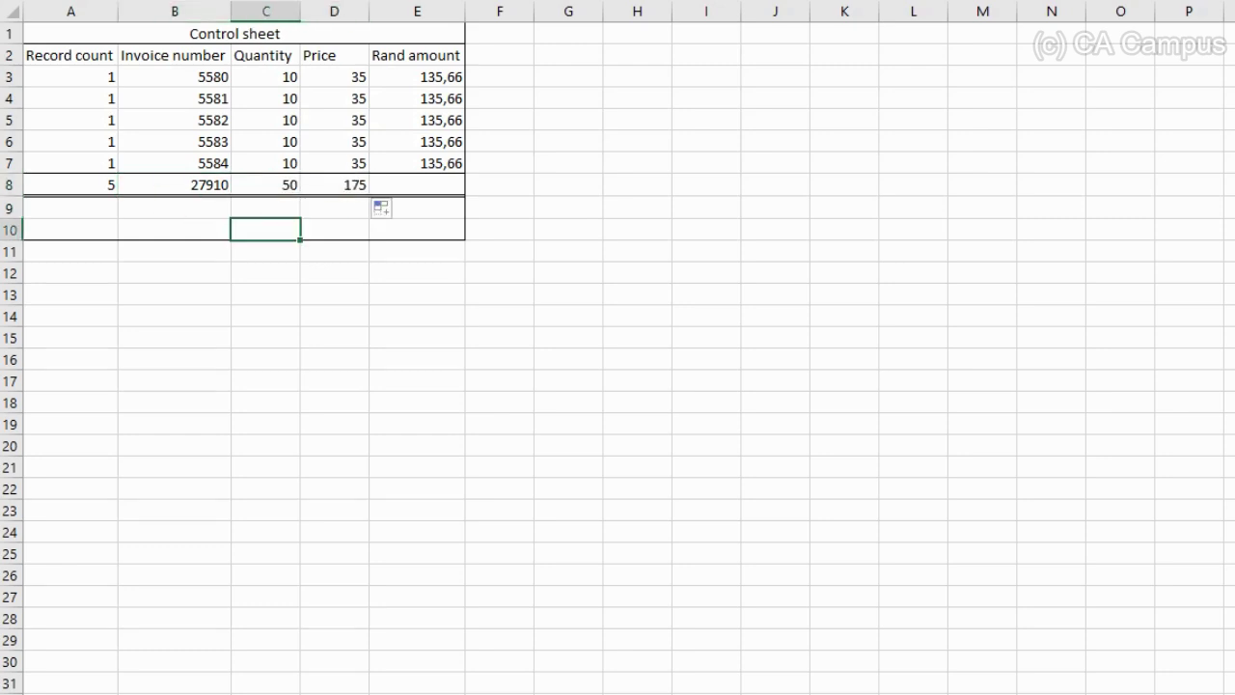
click(175, 185)
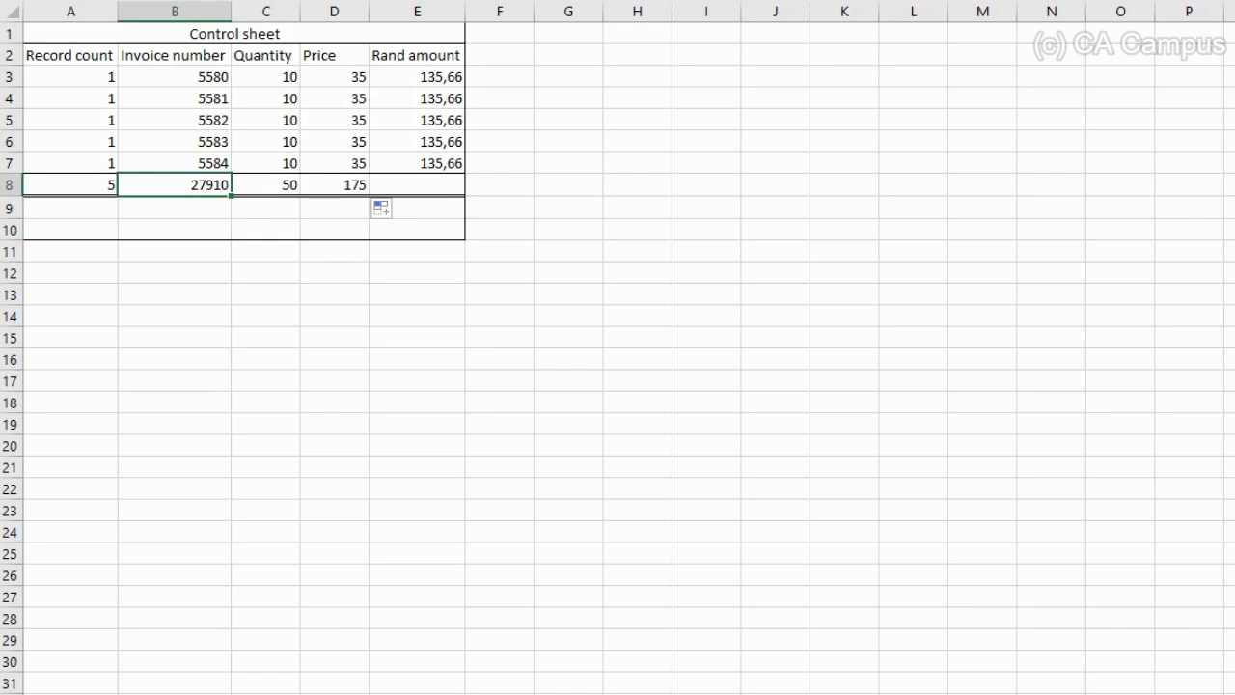
click(266, 185)
click(335, 185)
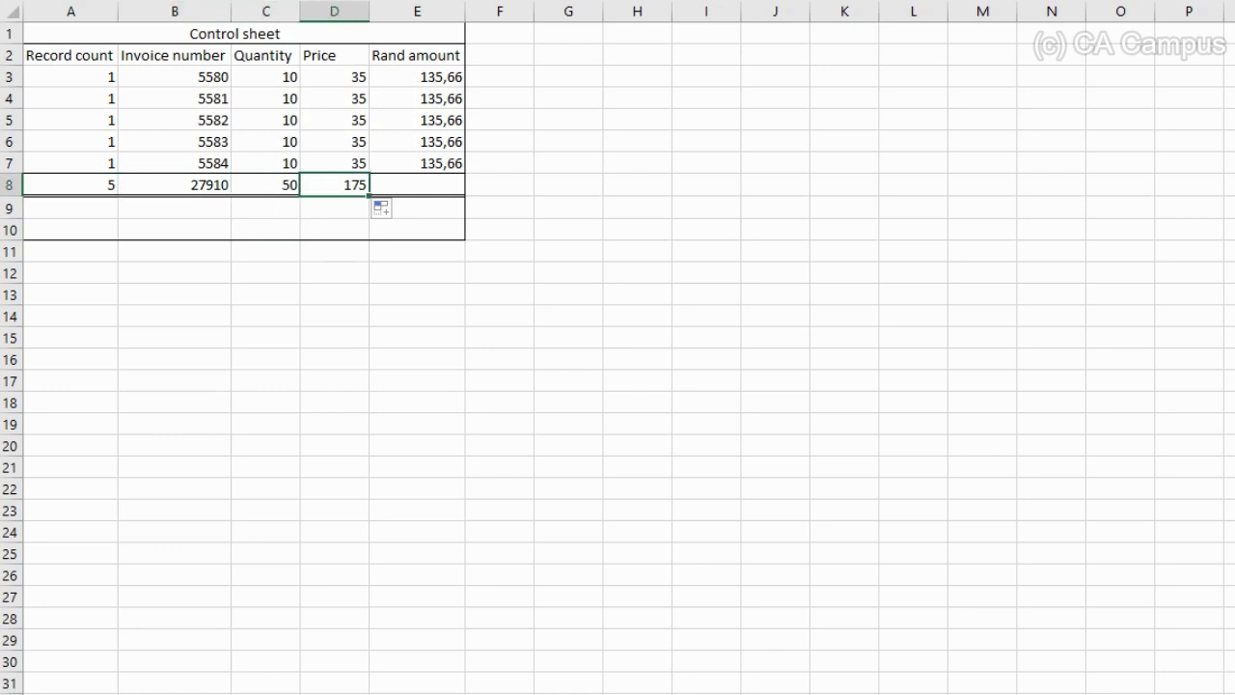
Step: Total the Rand amount column in cell E8 with a sum of rows 3 to 7
click(417, 185)
text(=)
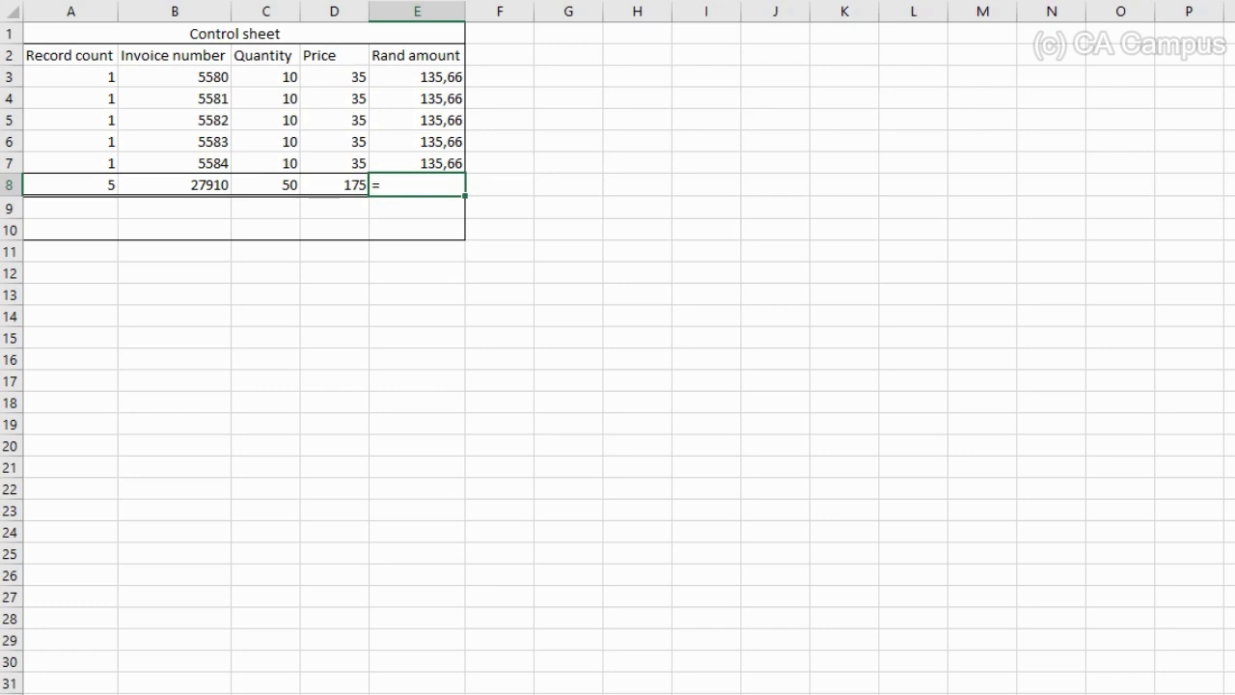
key(alt+equal)
key(Return)
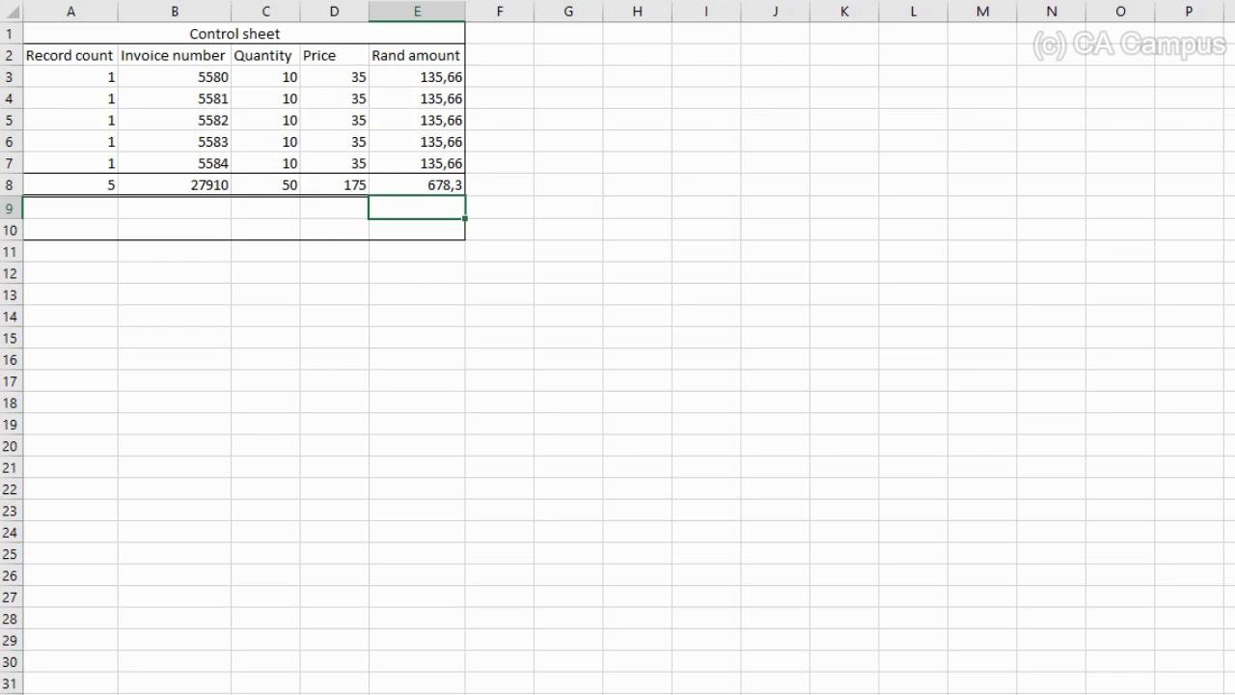
click(70, 207)
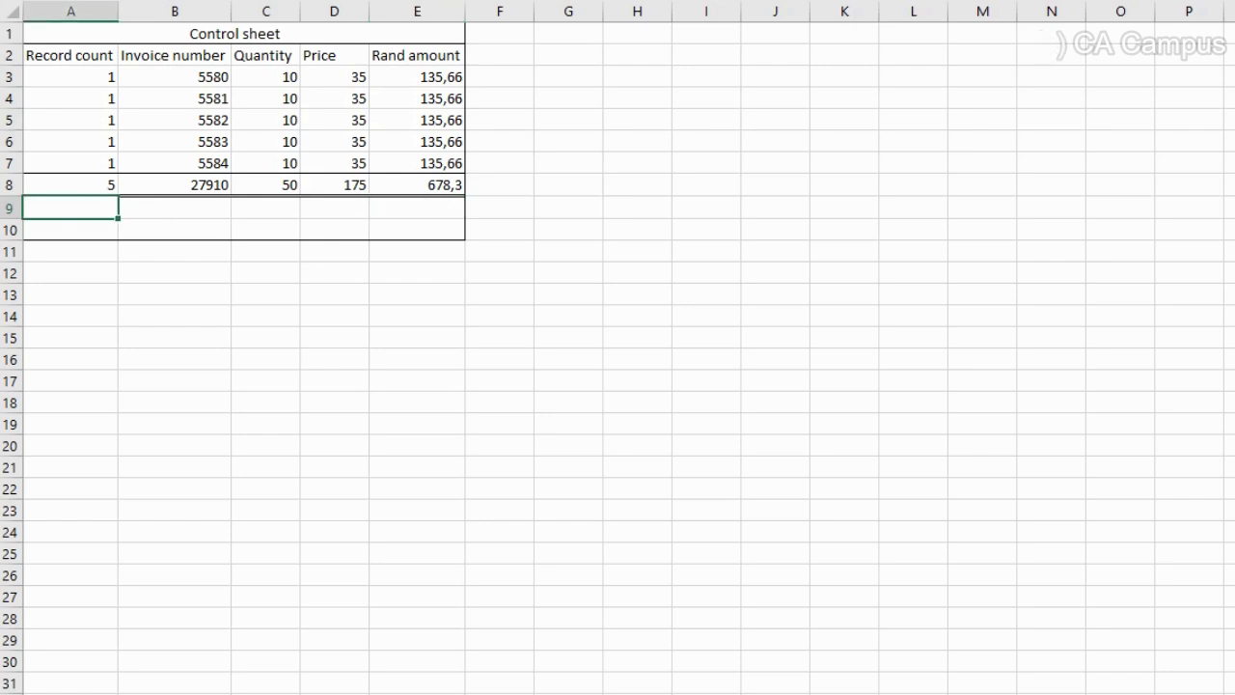
click(175, 207)
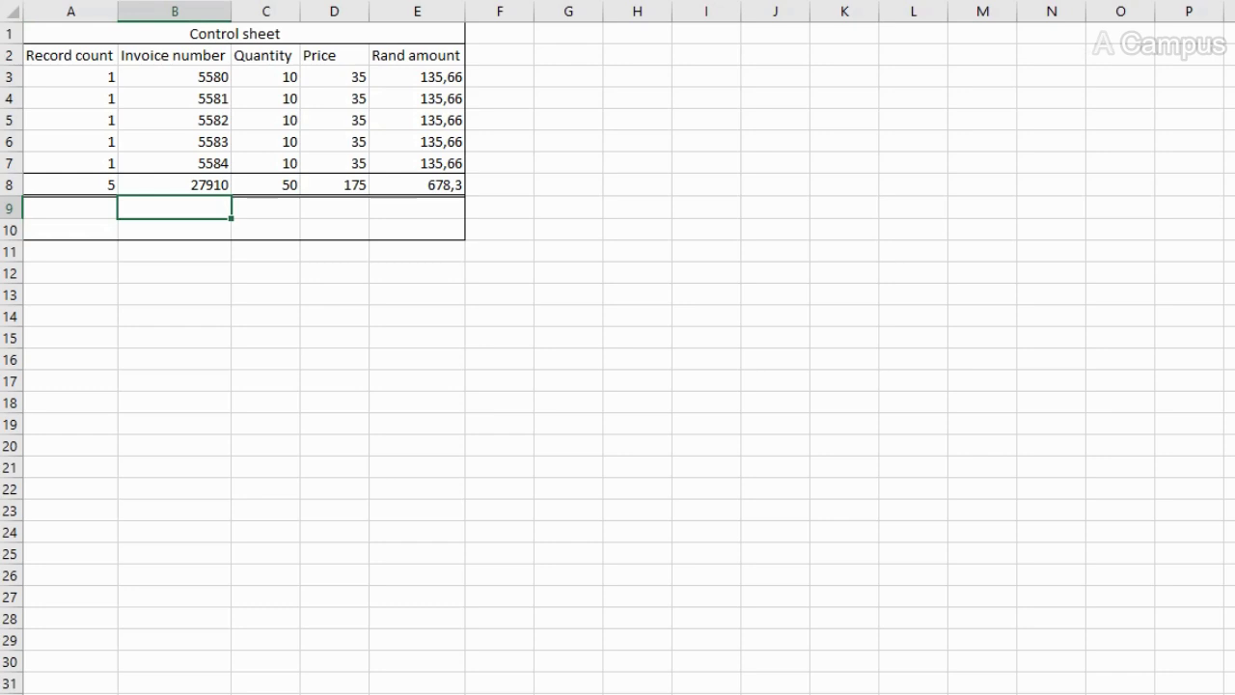
Step: Label the Invoice number, Quantity and Price totals as "Hash total" in cells B9, C9 and D9
text(Hash total)
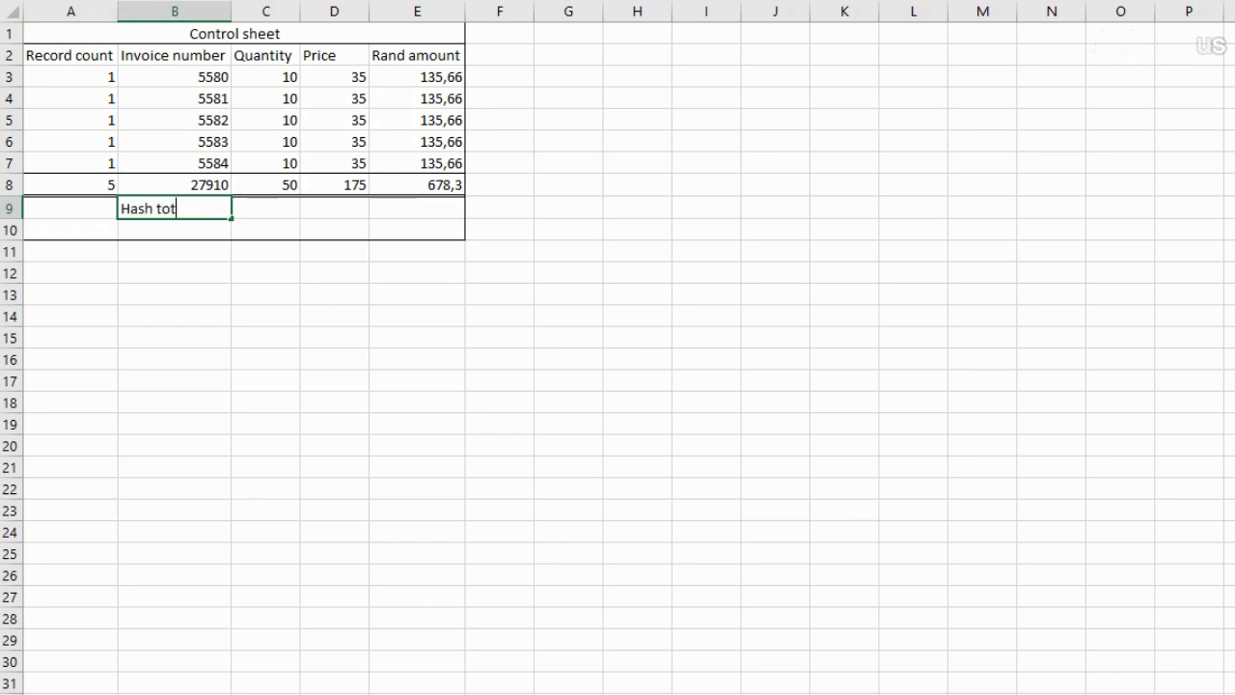
key(Return)
click(175, 209)
key(ctrl+c)
click(265, 208)
key(ctrl+v)
click(334, 208)
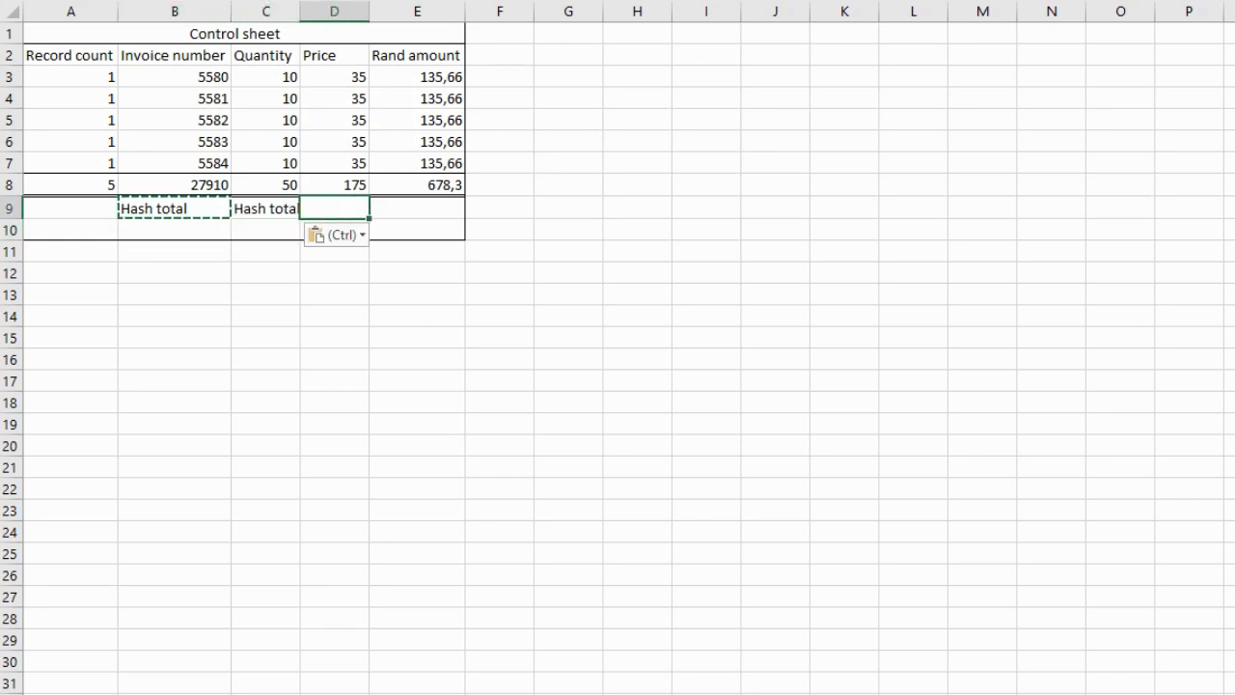
key(ctrl+v)
Step: Label the Rand amount total as "Financial total" in cell E9
click(416, 208)
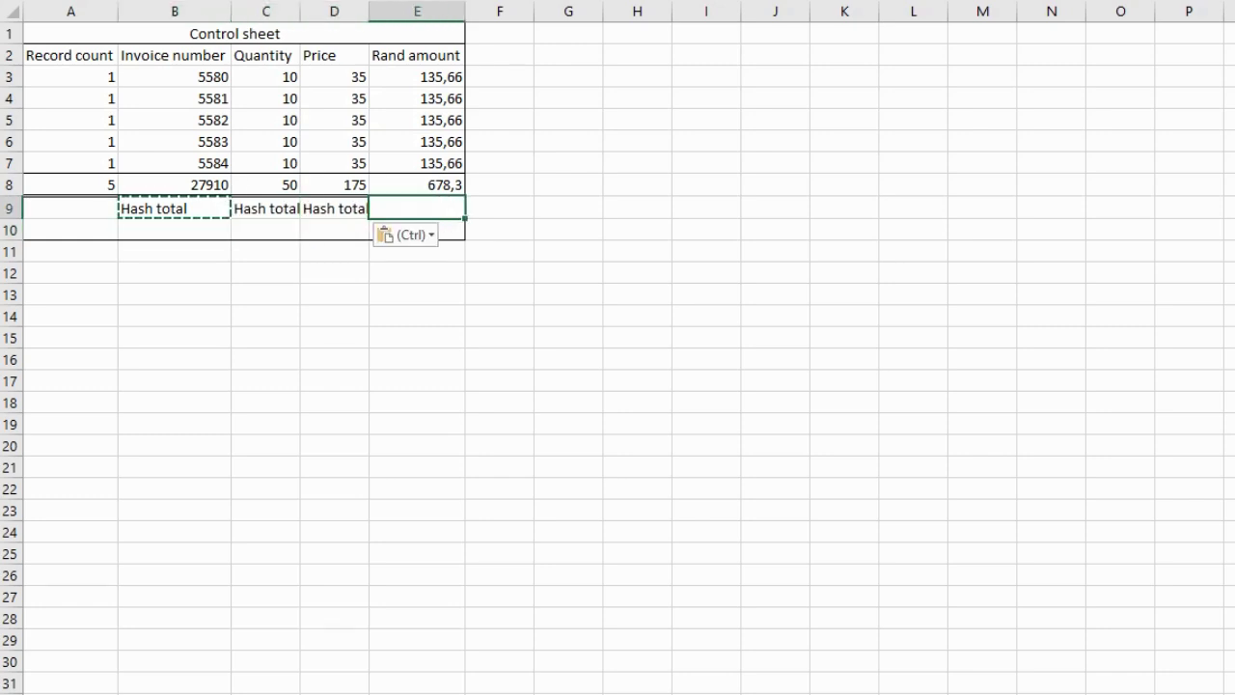
text(Finacial)
text(al)
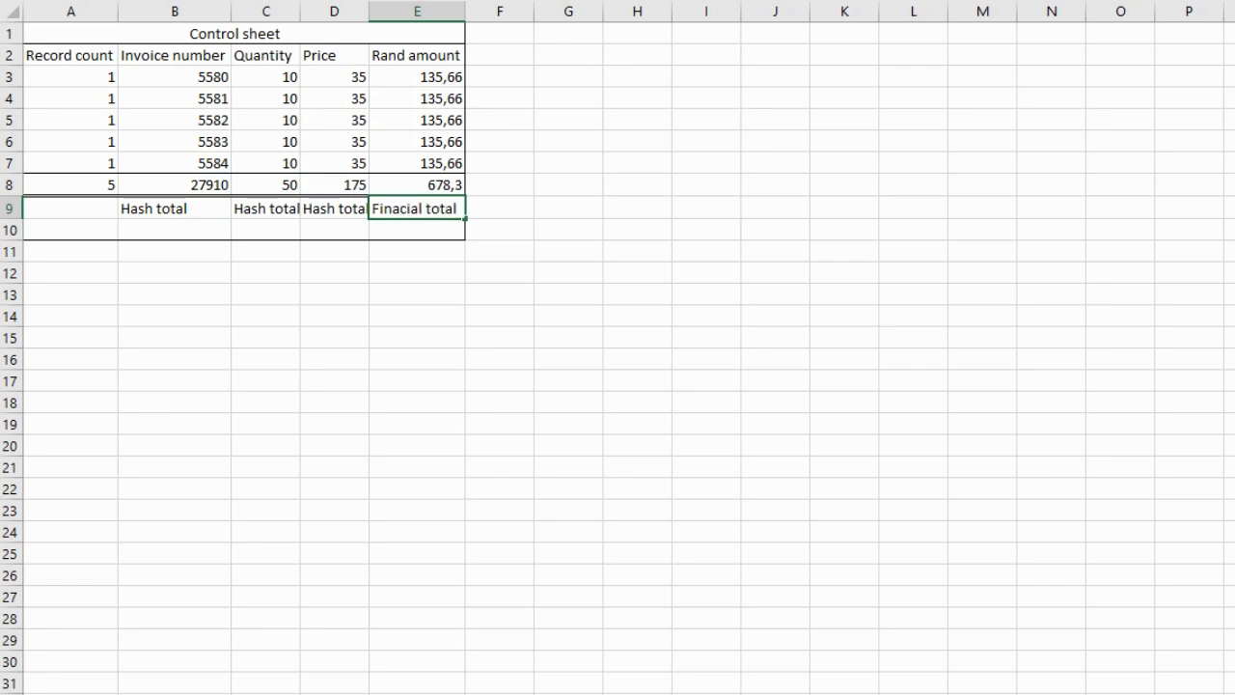
key(Return)
key(Up)
text(n)
key(Return)
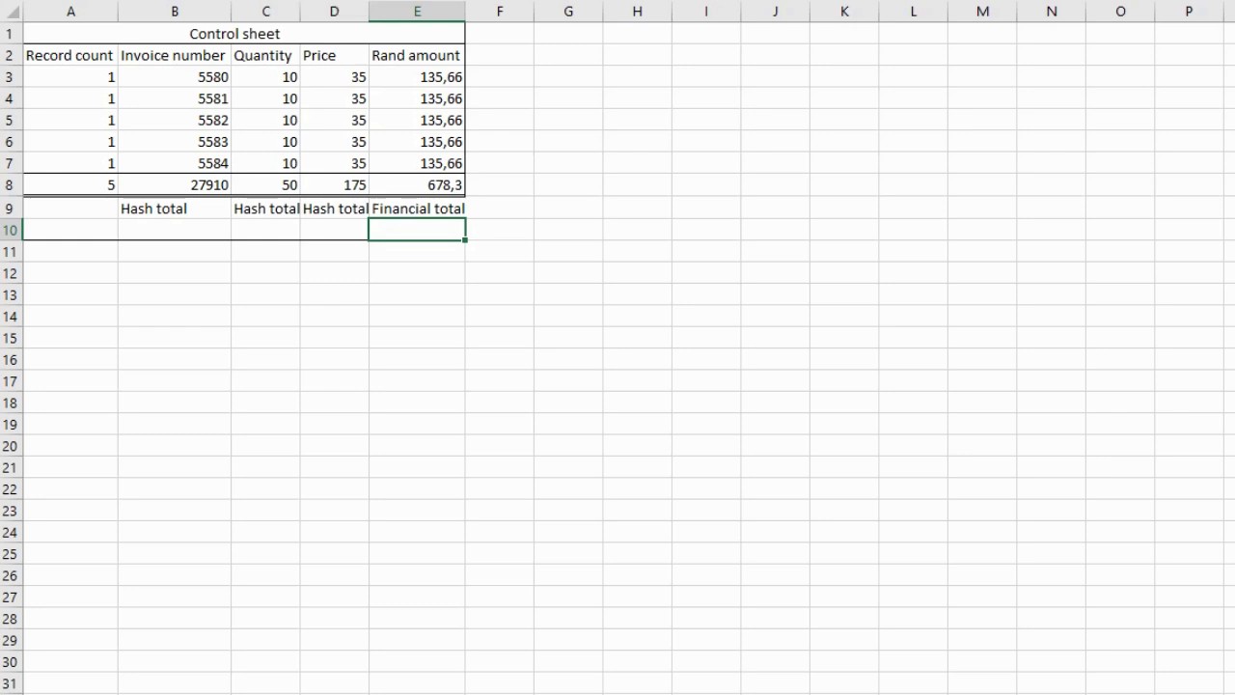
Step: Review the control sheet's column headings against the hash total and financial total labels in row 9
click(71, 55)
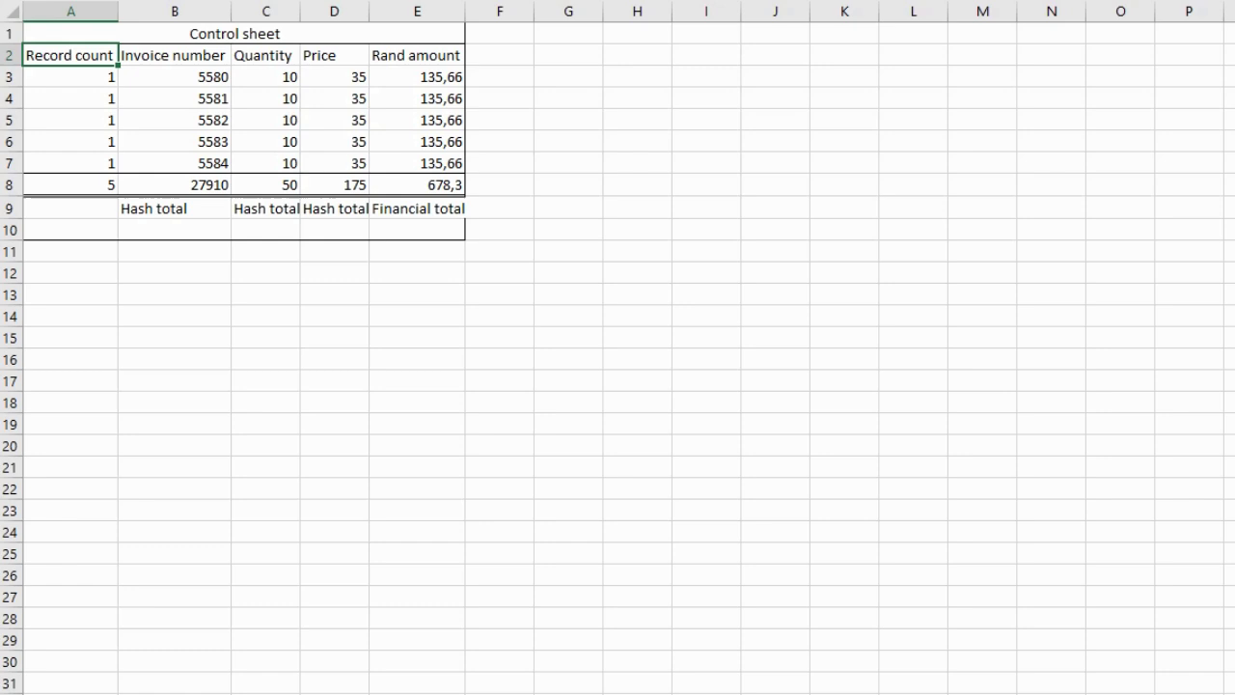
click(174, 56)
click(266, 56)
click(334, 56)
click(175, 208)
click(266, 208)
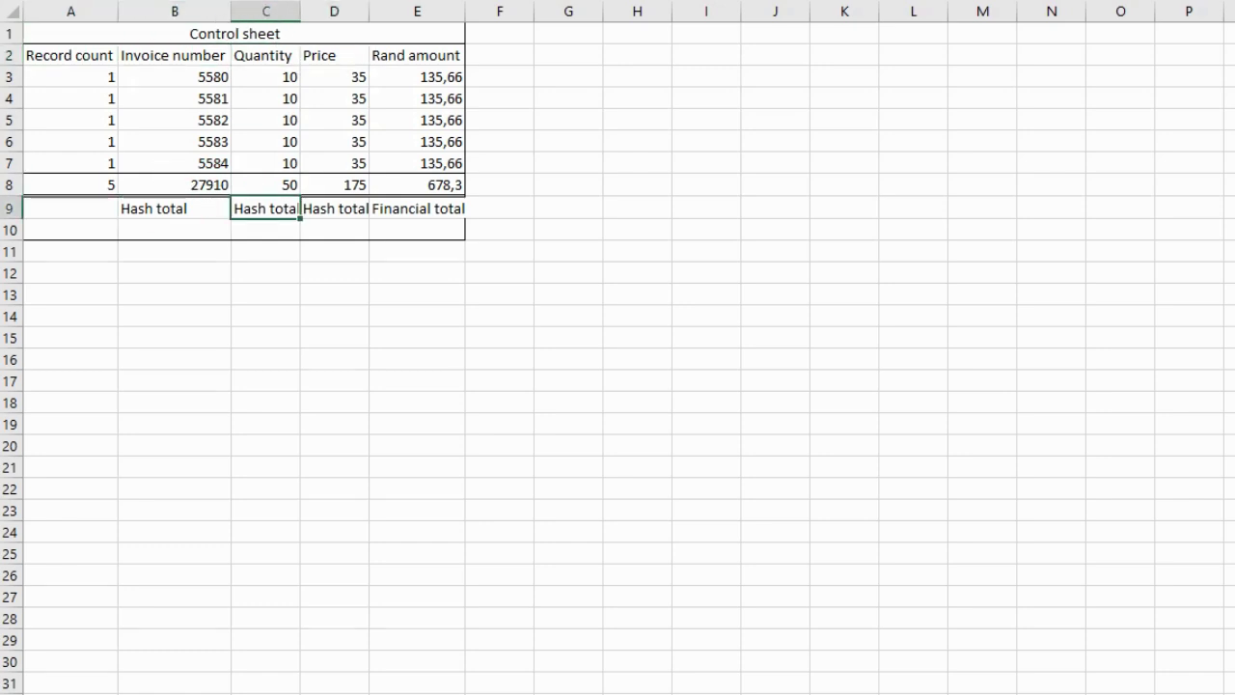
click(334, 209)
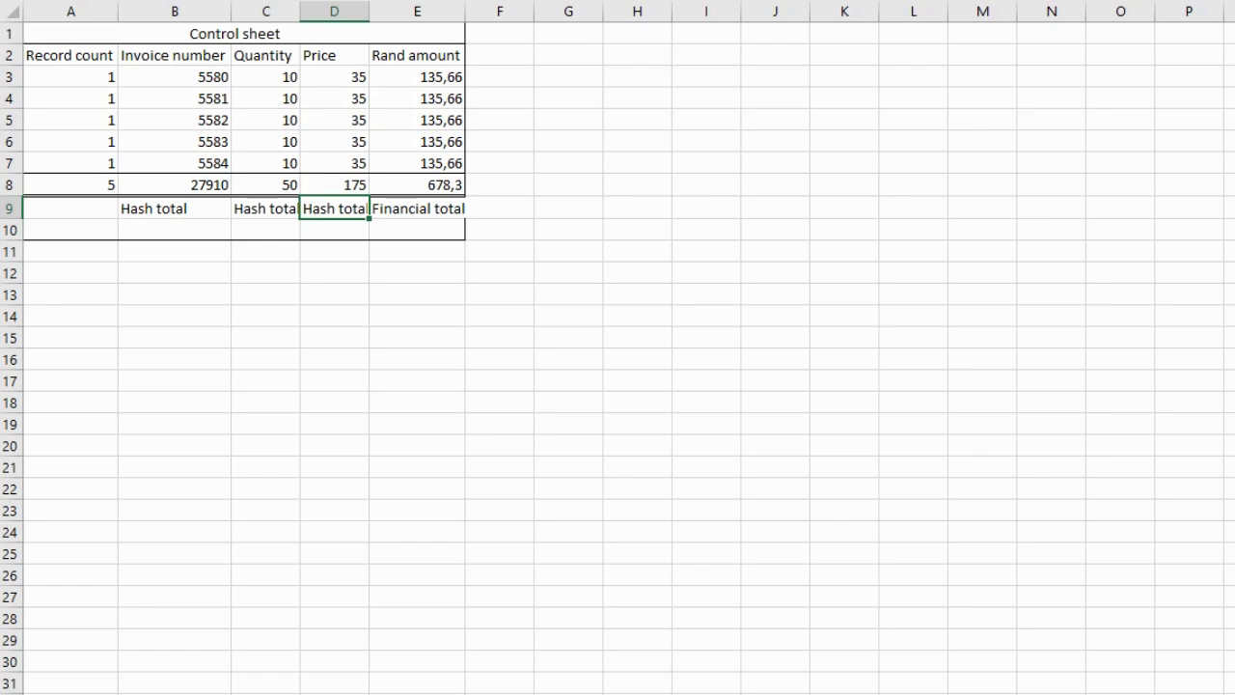
click(417, 208)
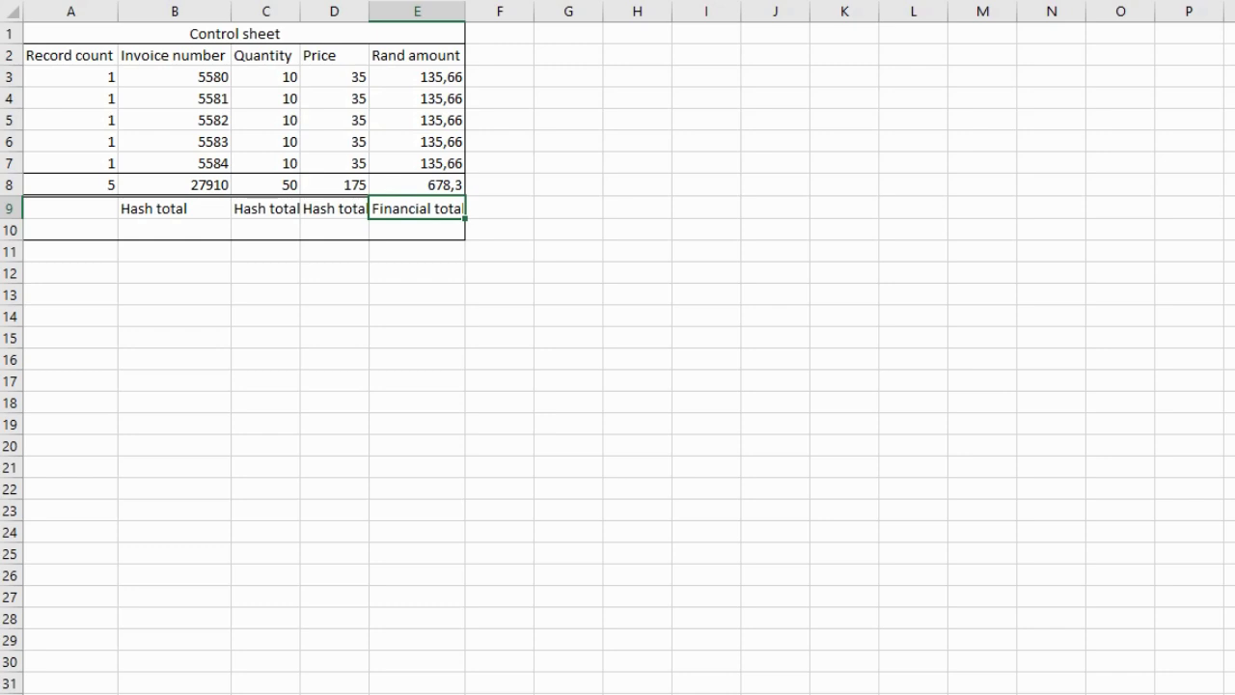
Step: Examine the control totals in row 8, comparing the invoice number, quantity and price hash totals with the Rand amount total
drag(71, 185, 417, 186)
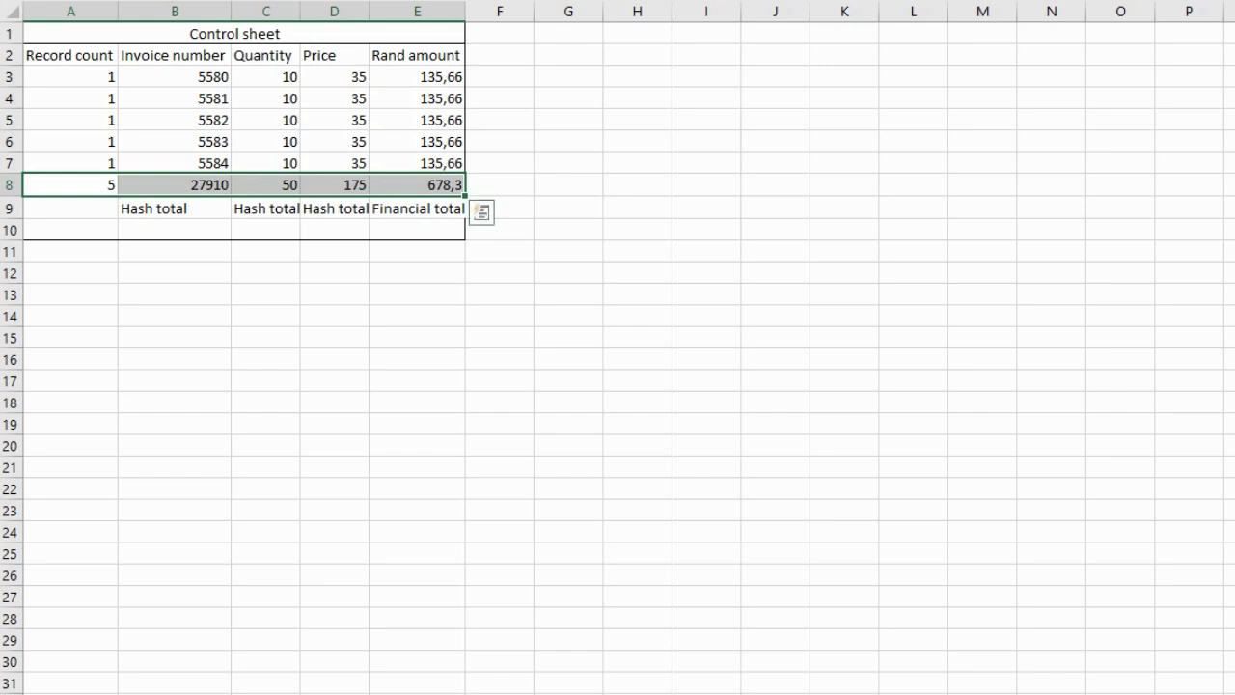
click(175, 184)
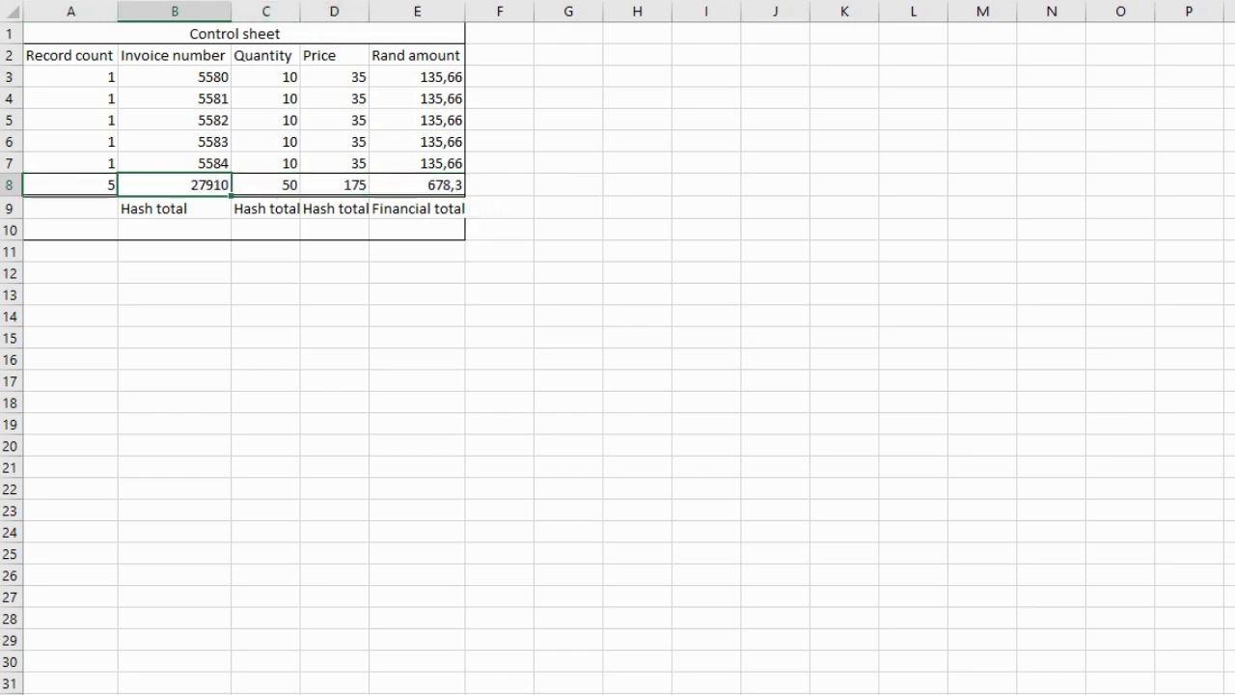
click(175, 77)
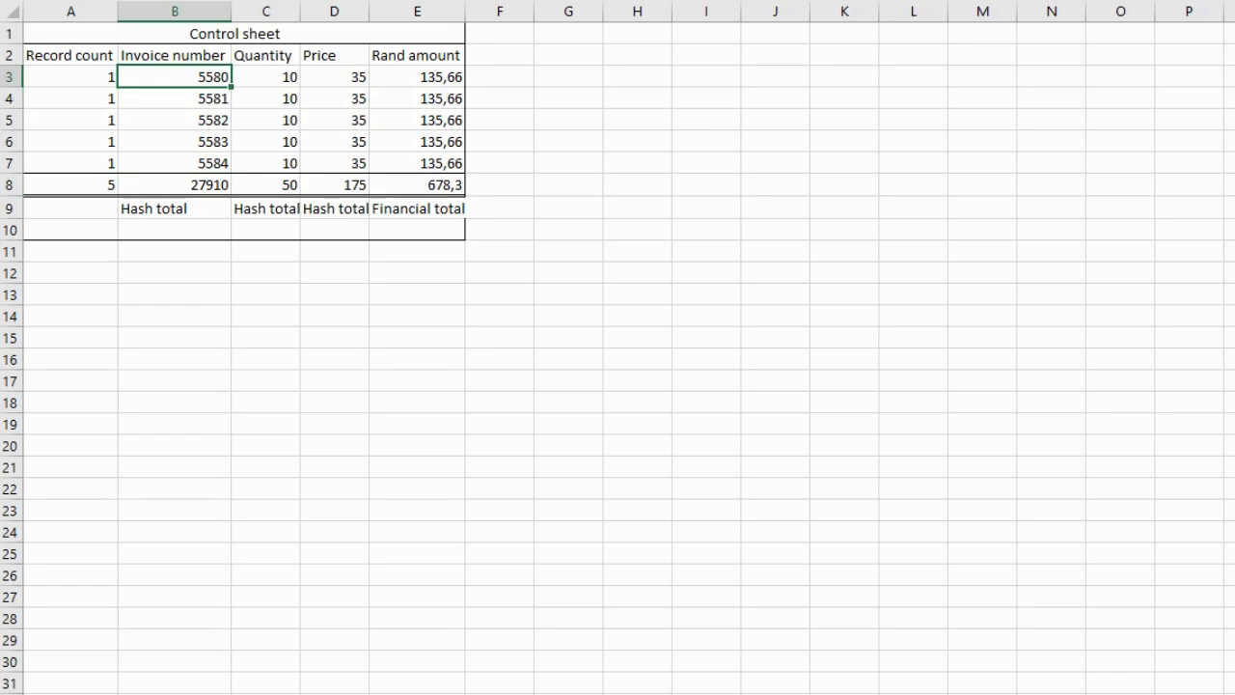
click(417, 78)
click(417, 184)
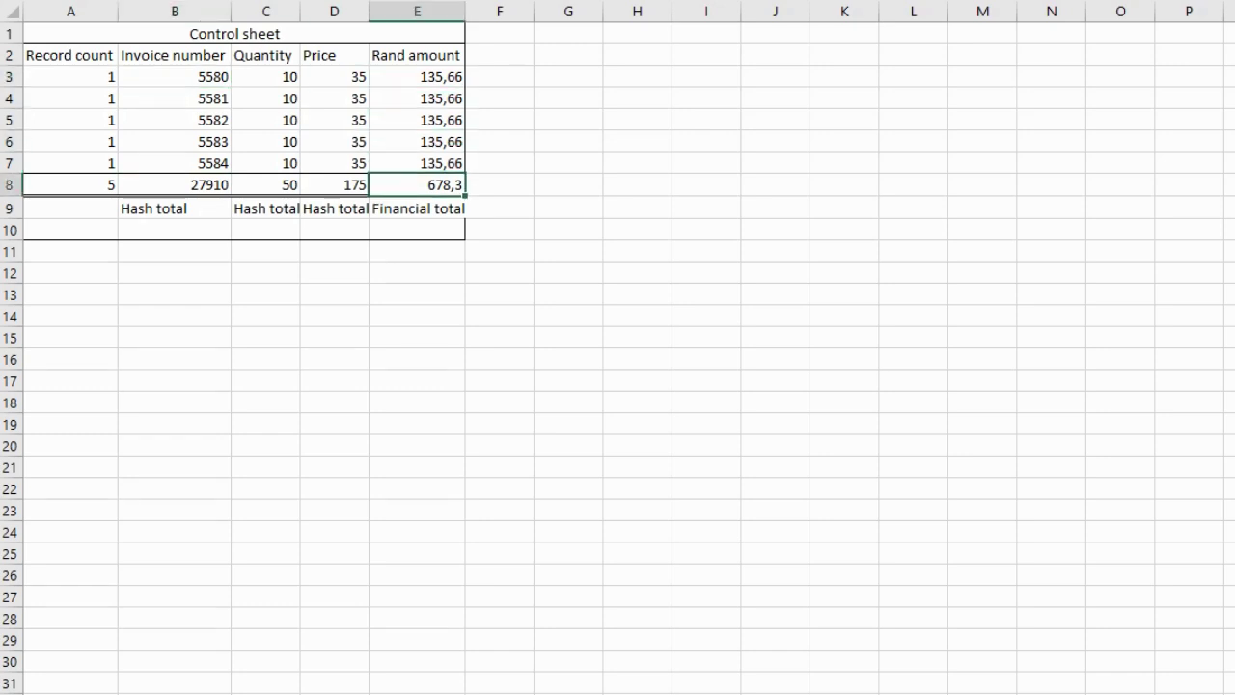
click(265, 56)
click(334, 56)
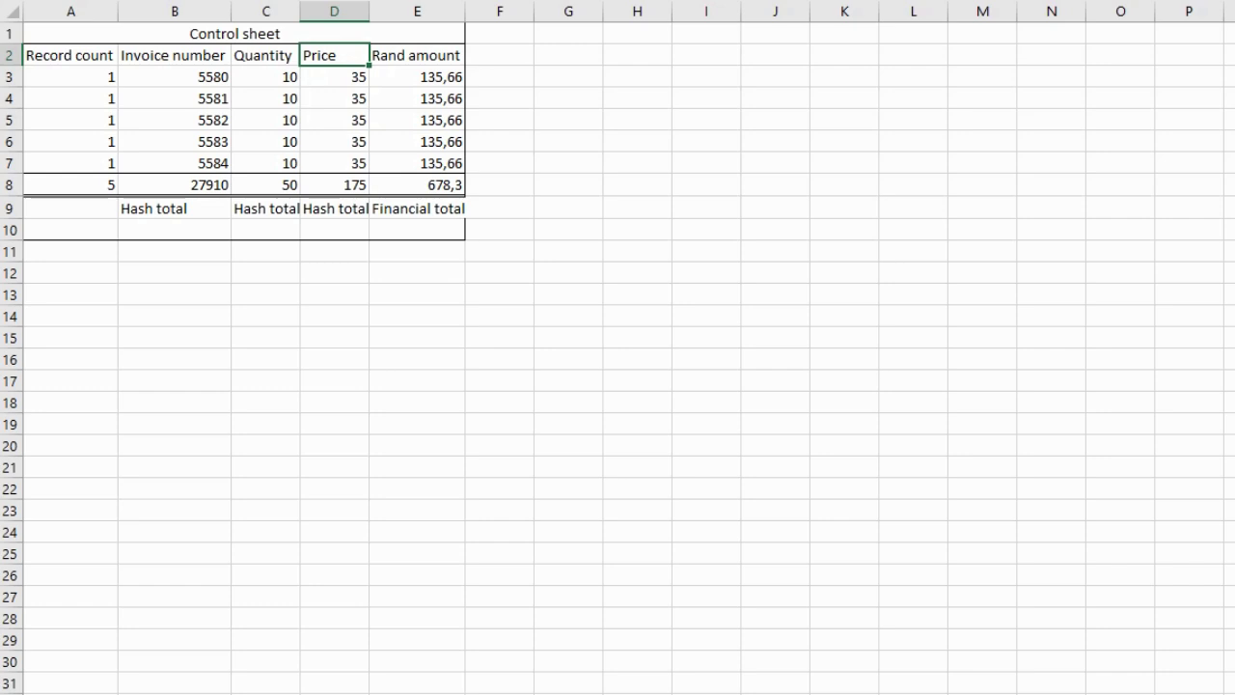
drag(266, 186, 334, 185)
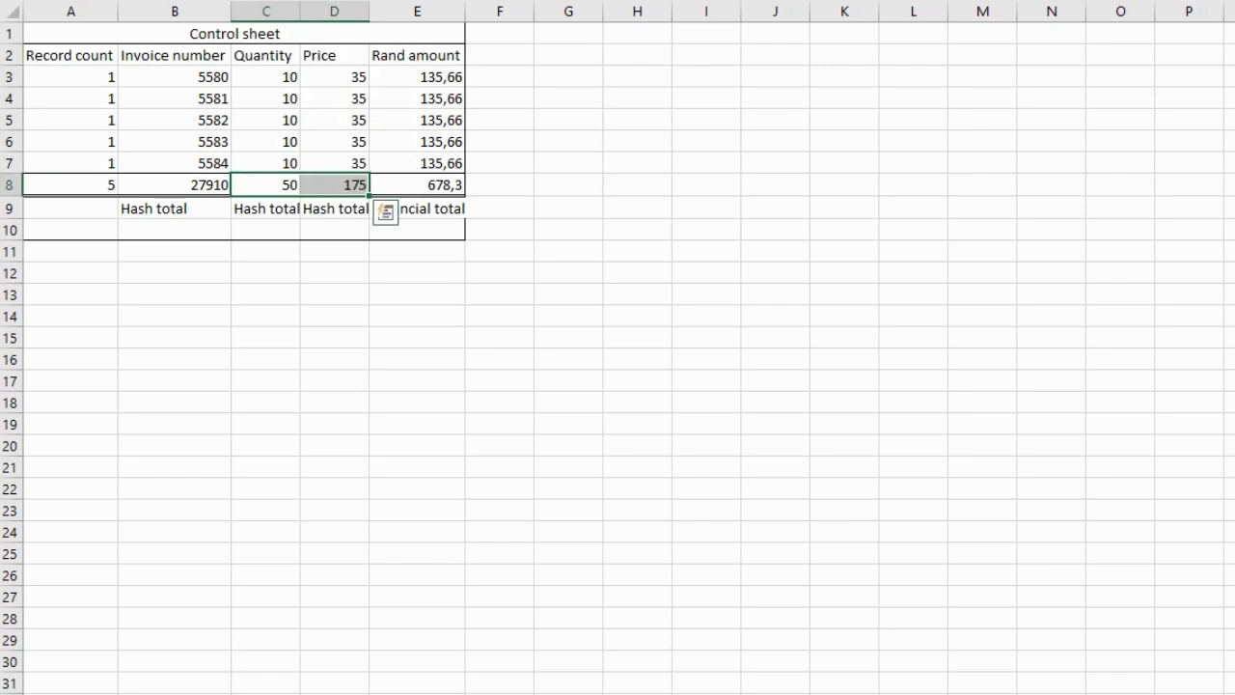
click(417, 186)
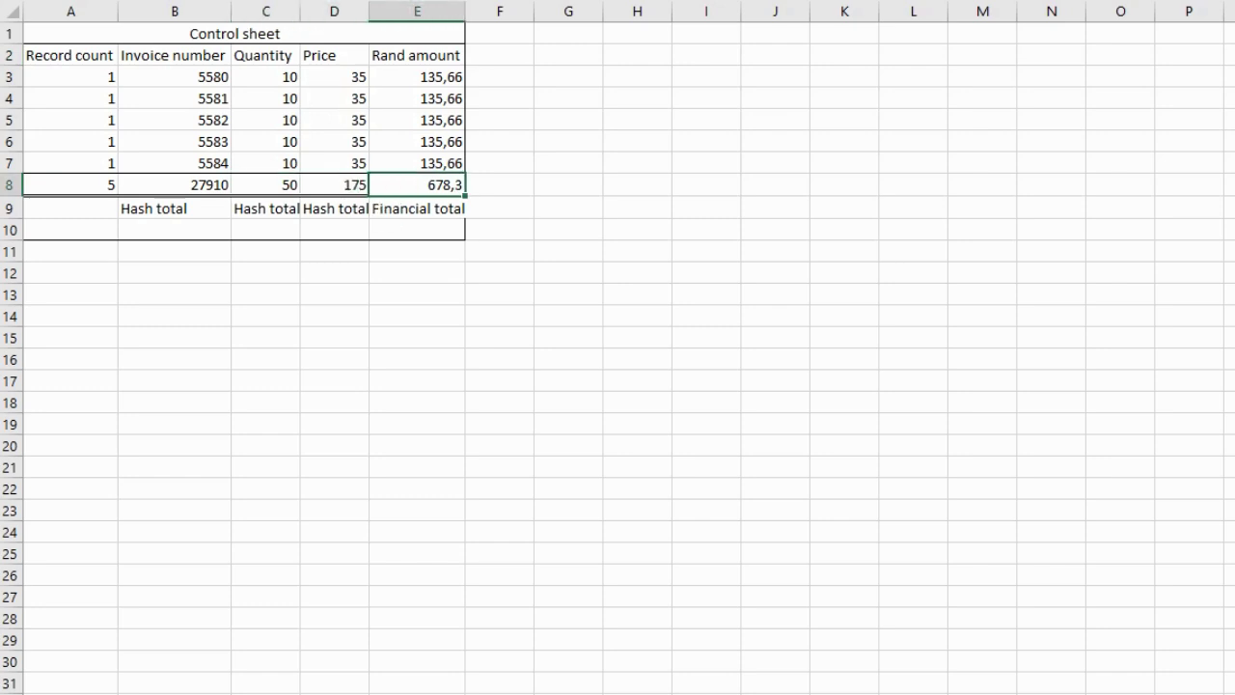
Step: Swap the quantity and price in row 4 by entering 35 in C4 and 10 in D4, and check the effect on the row 8 totals
drag(267, 98, 335, 98)
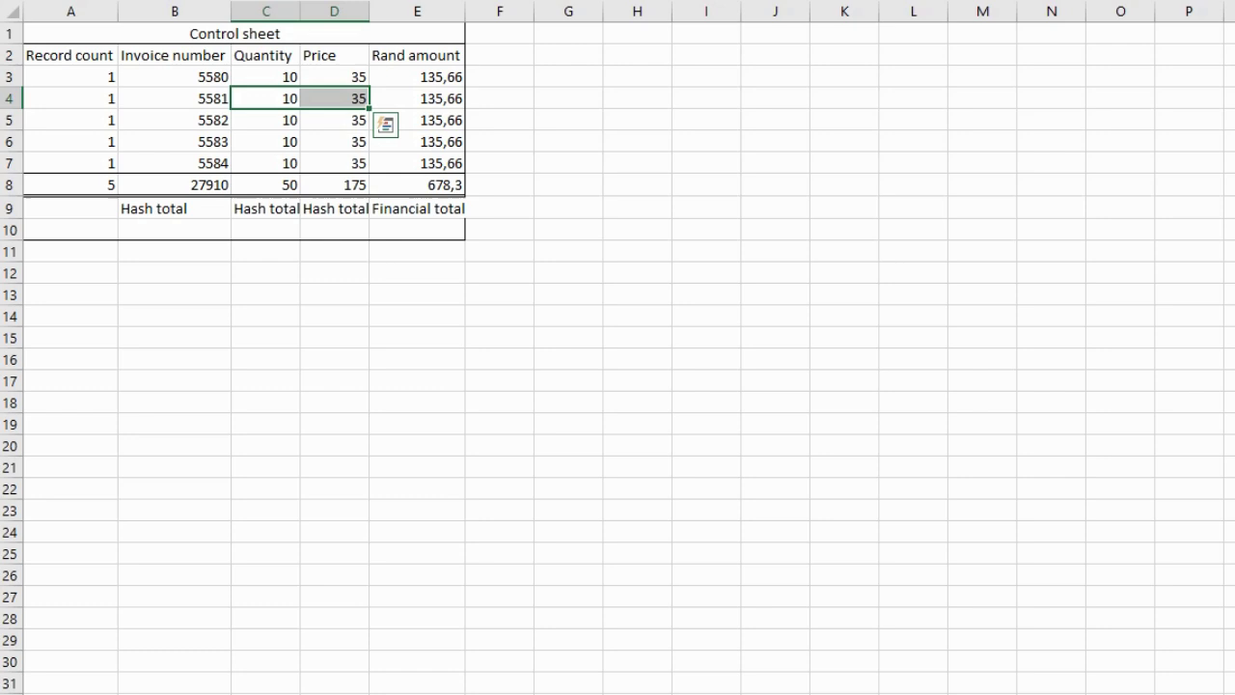
click(266, 99)
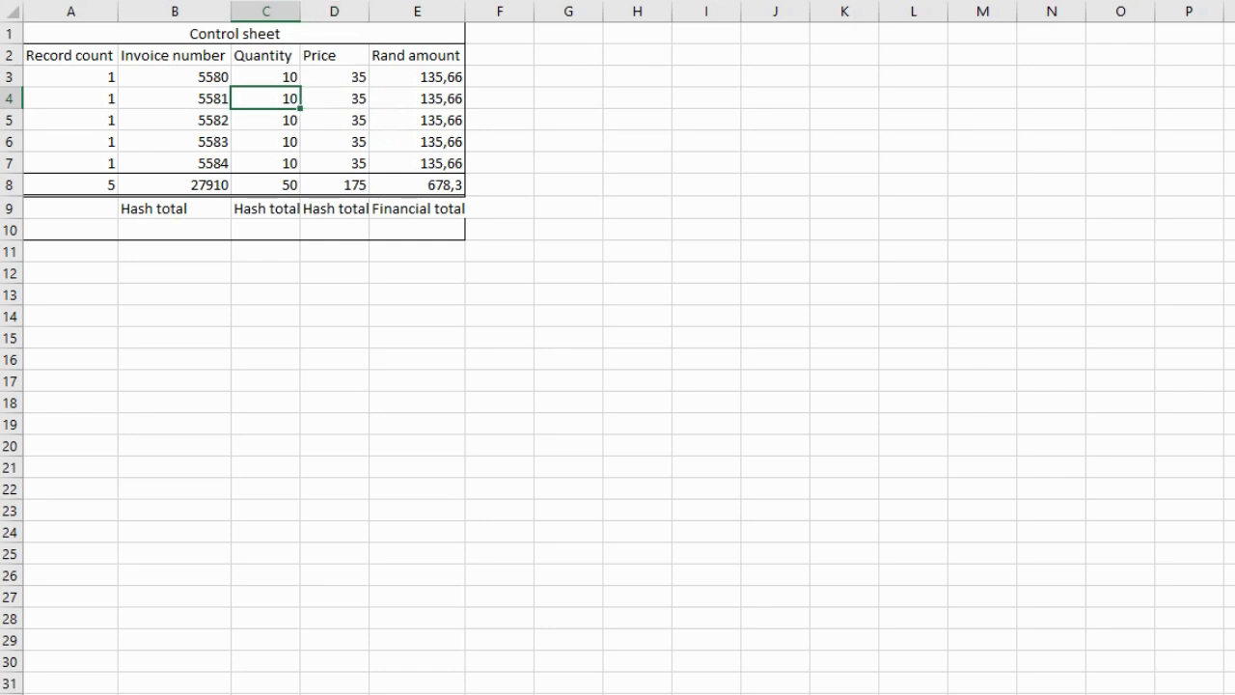
text(35)
key(Tab)
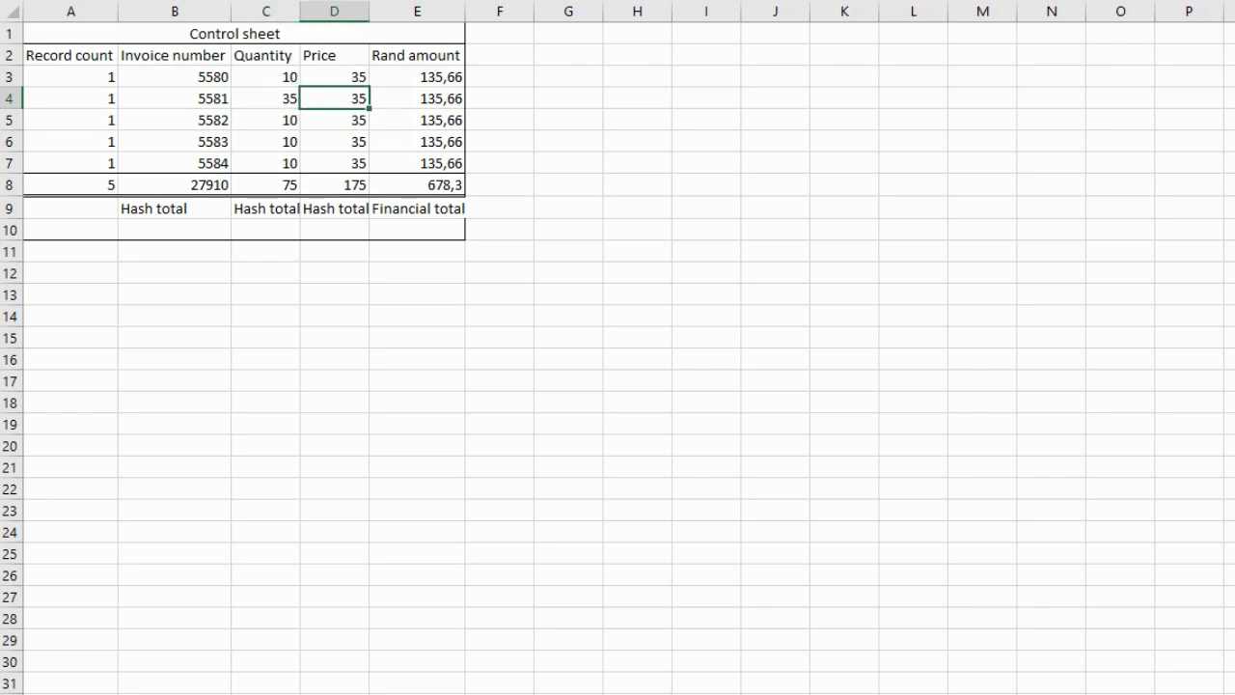
text(10)
key(Return)
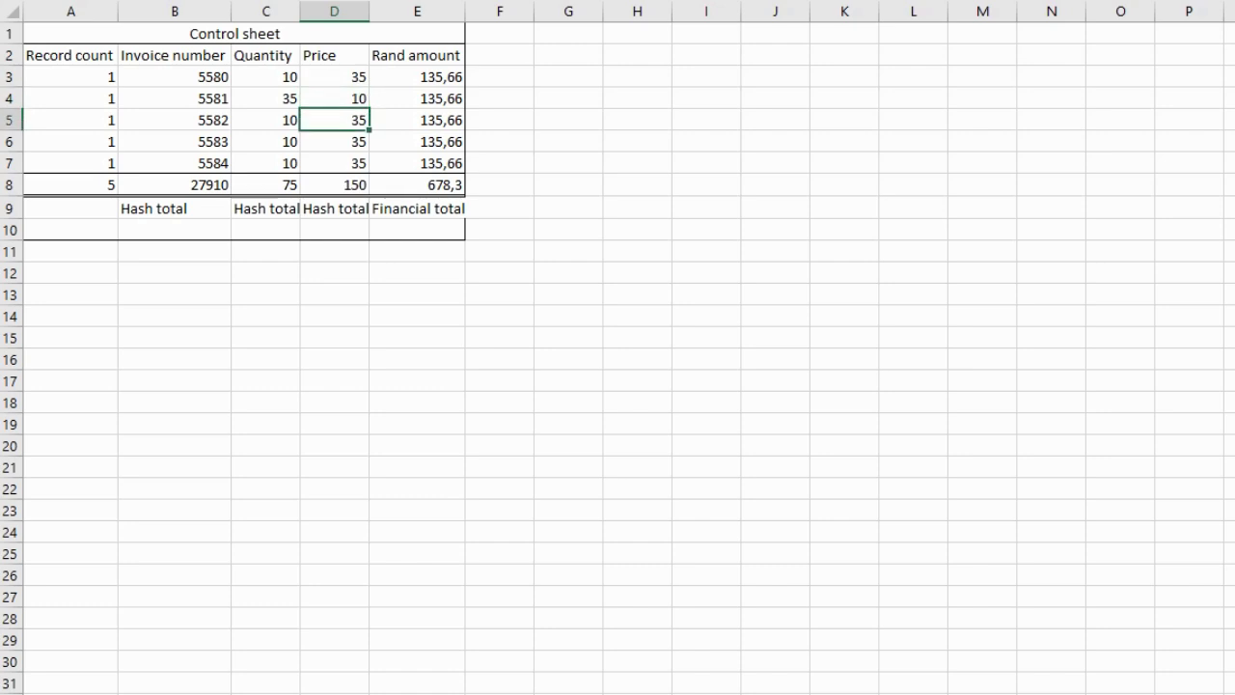
click(417, 99)
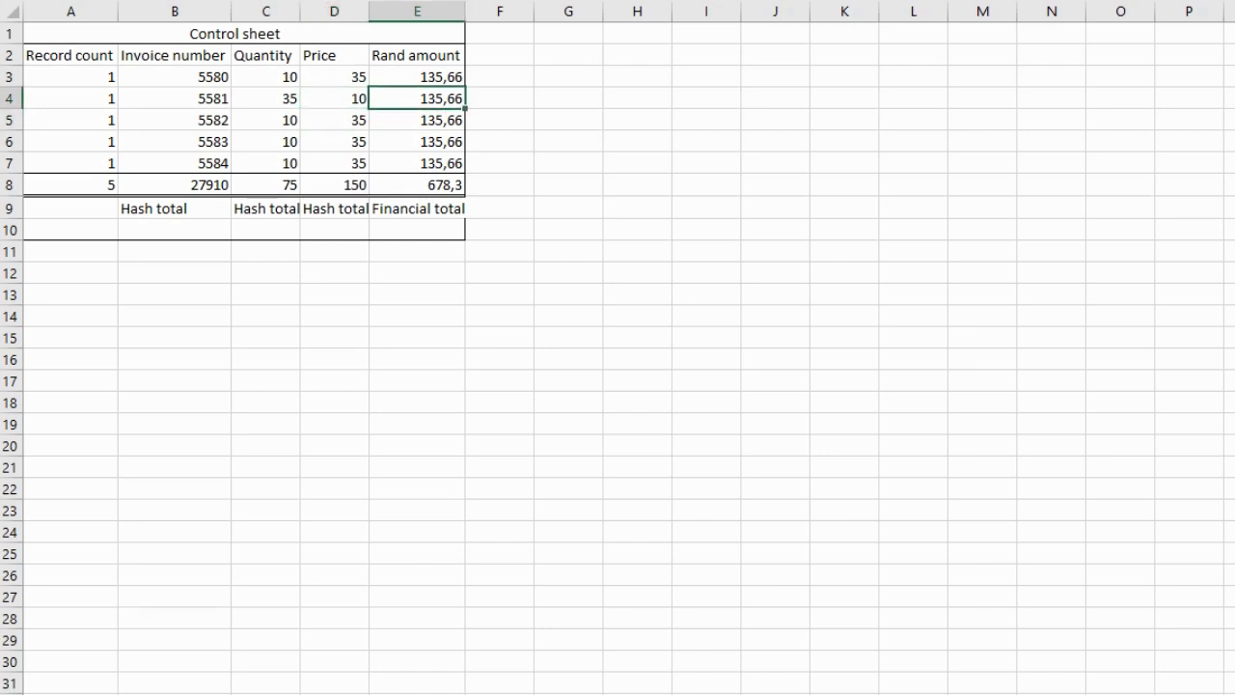
click(266, 99)
click(266, 185)
click(335, 184)
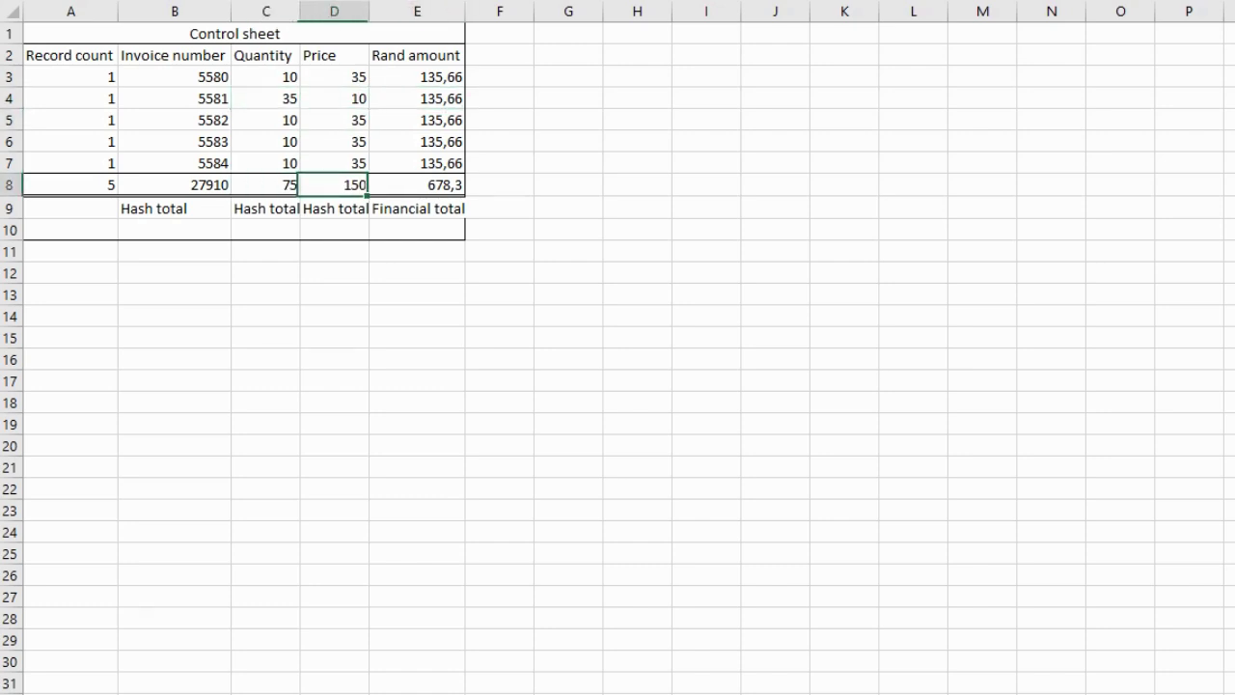